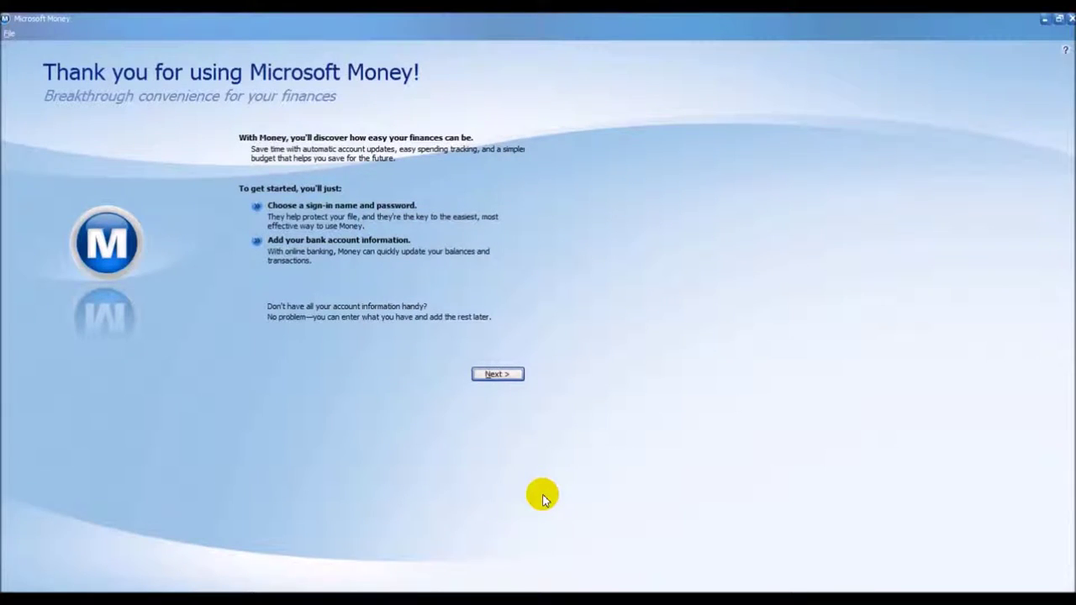
Set the new Money file's save path to C:\Users\lenovo\Documents\Mymoney.mny
key("XF86MonBrightnessUp")
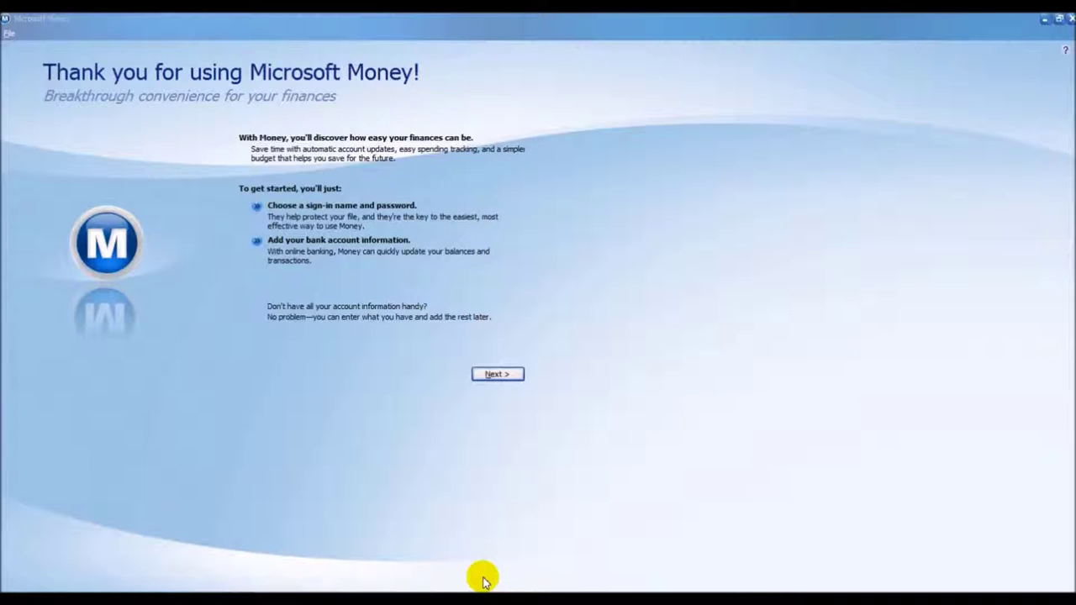
left_click(496, 374)
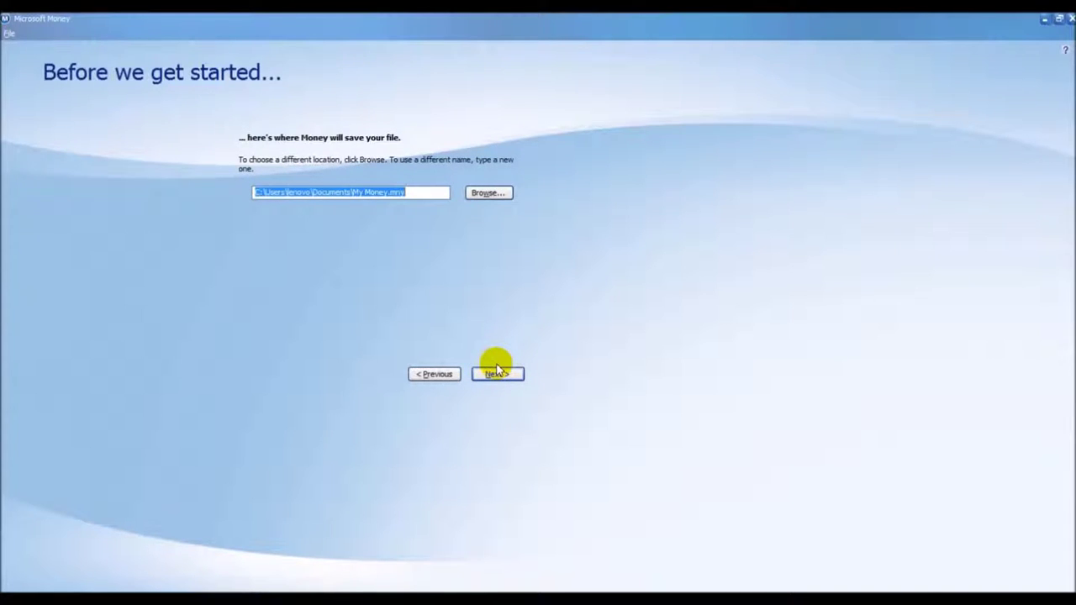
key("XF86MonBrightnessDown")
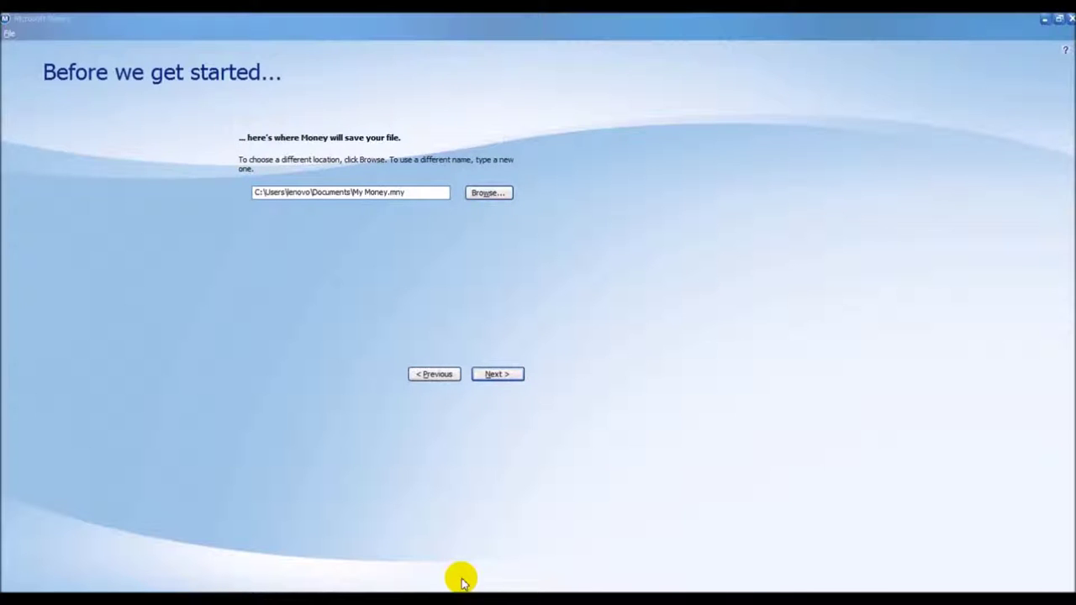
left_click(409, 193)
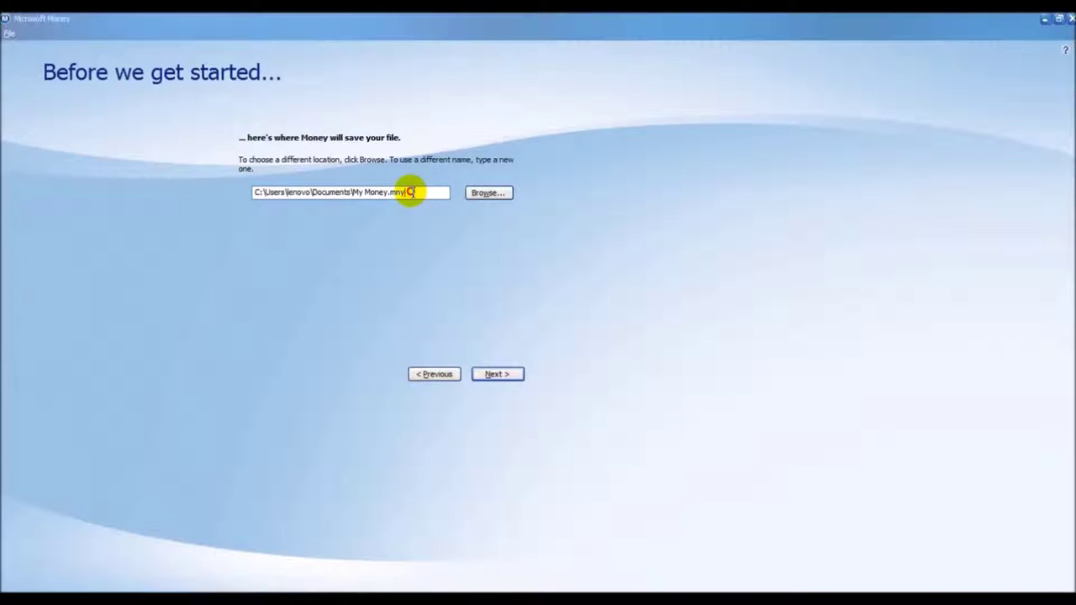
left_click_drag(389, 192, 241, 190)
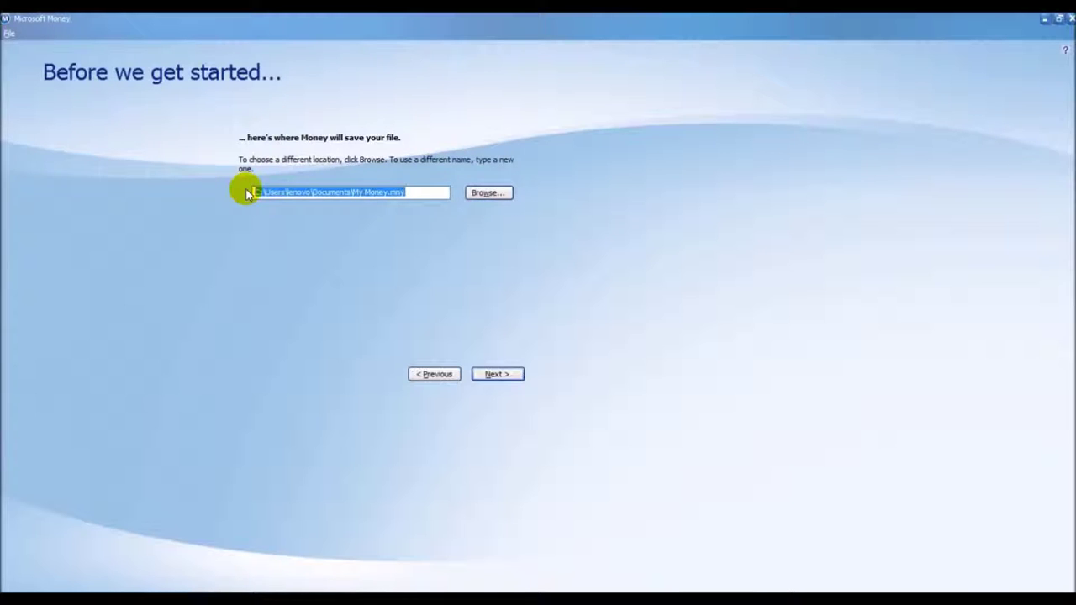
left_click(473, 194)
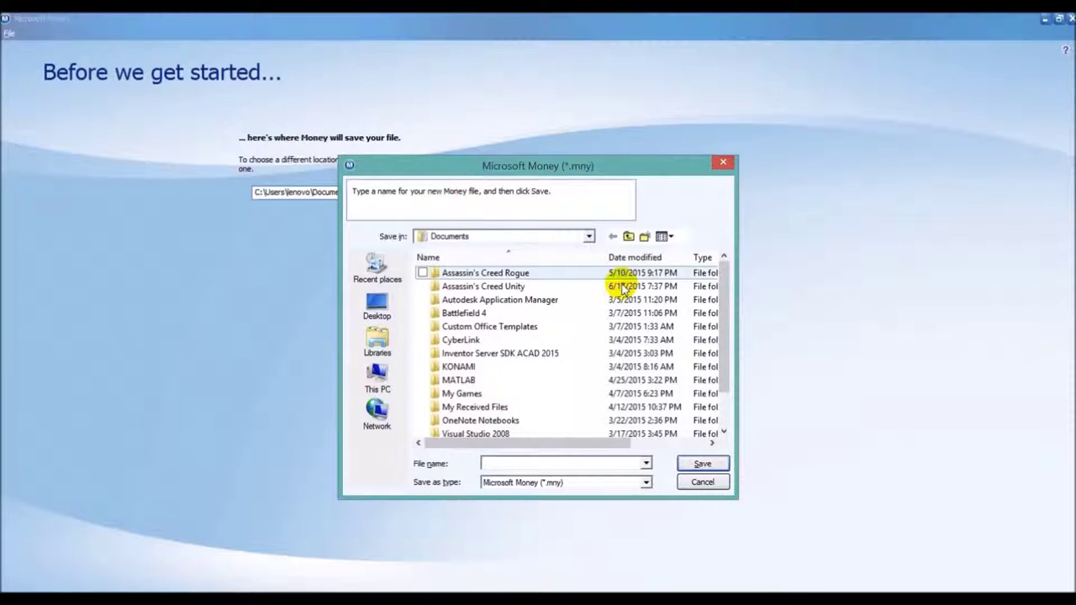
left_click_drag(720, 356, 721, 404)
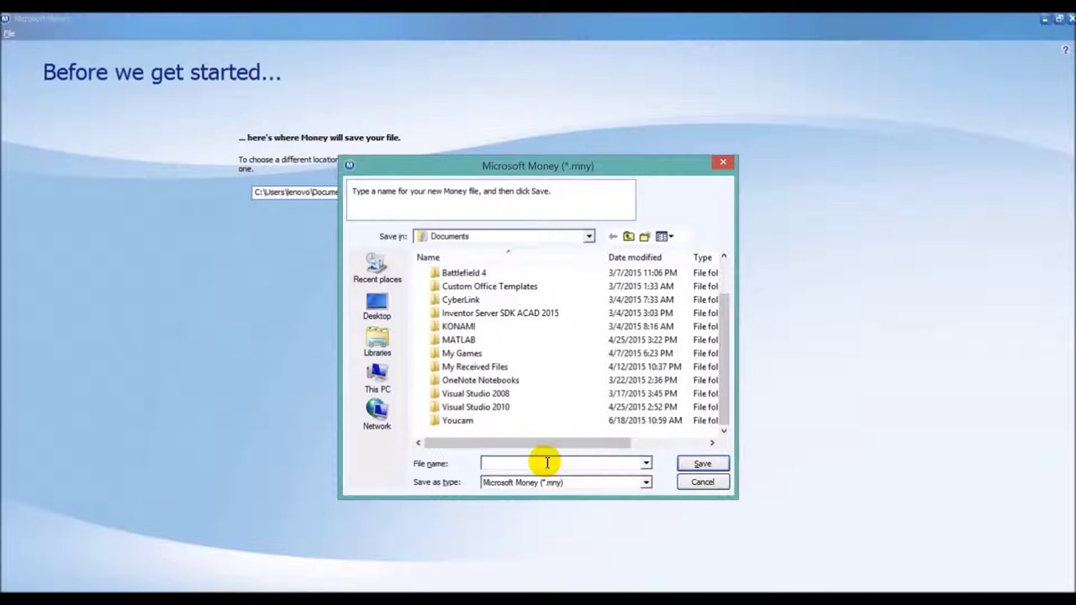
left_click(556, 464)
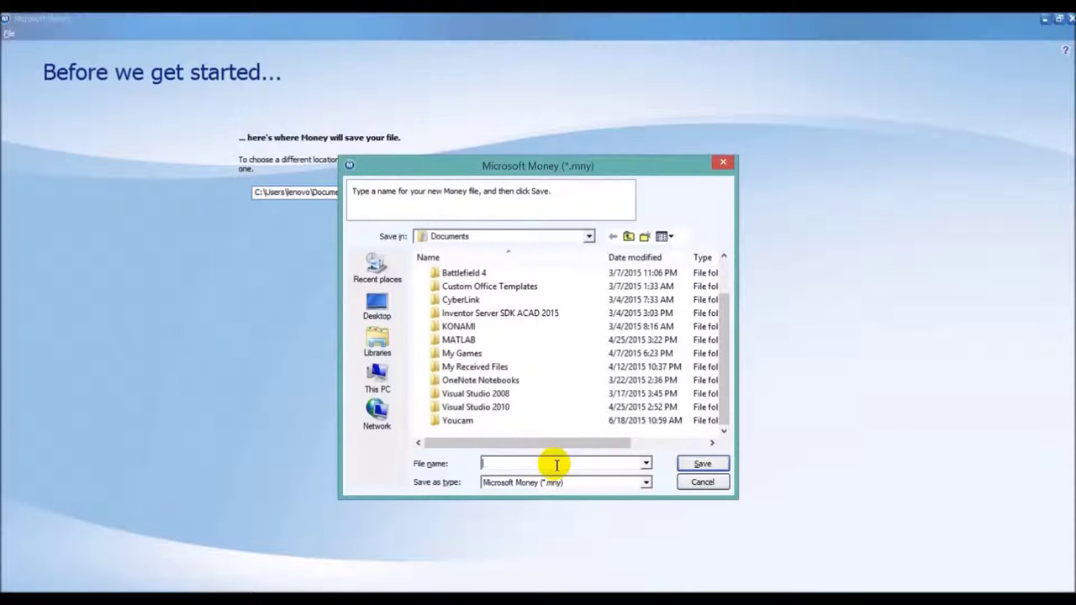
type("My")
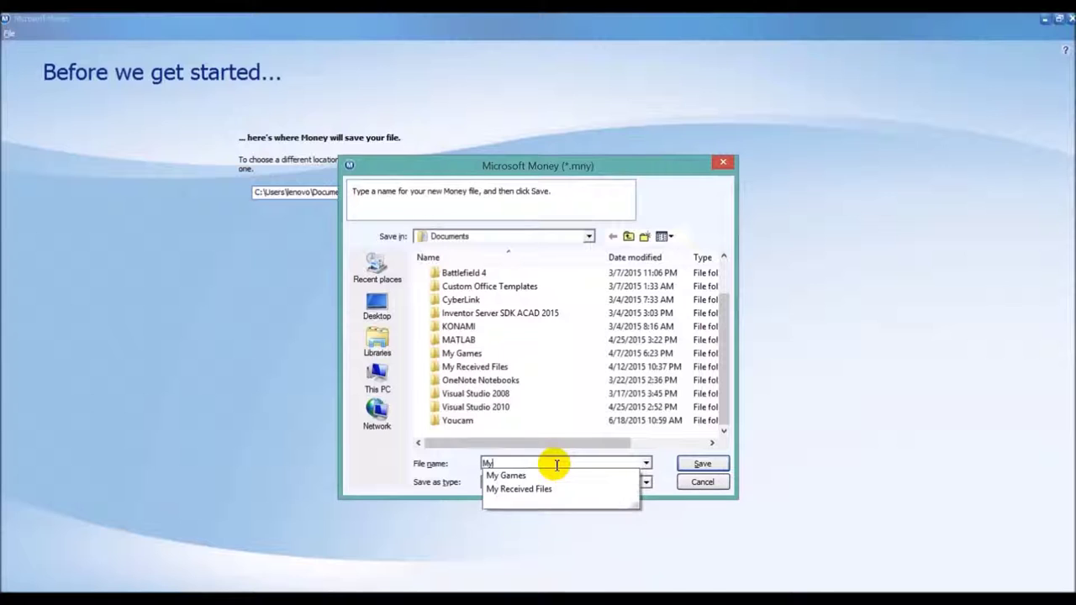
type("money")
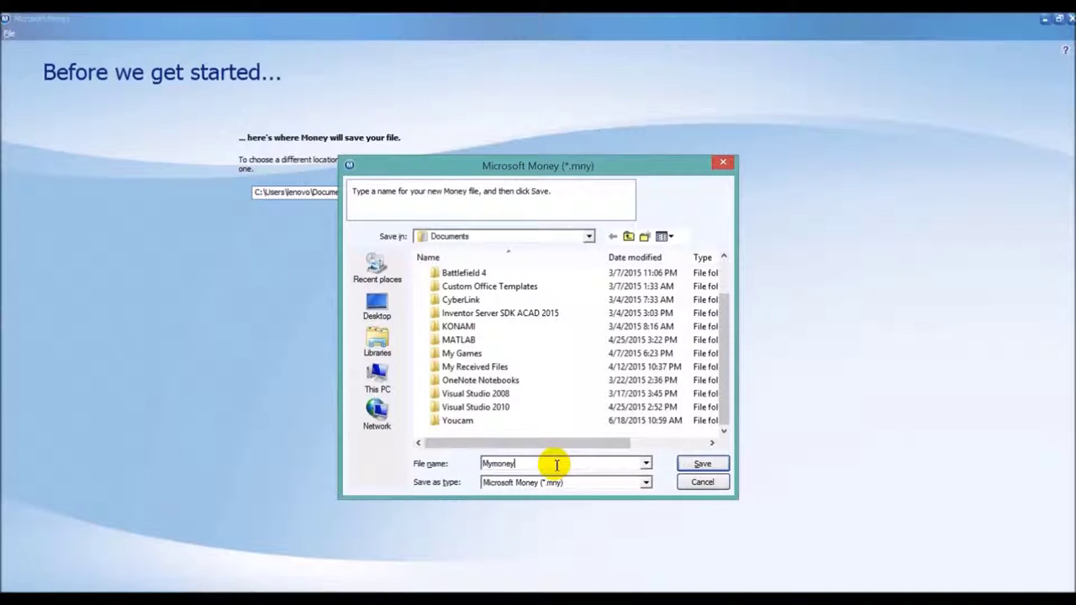
left_click(702, 465)
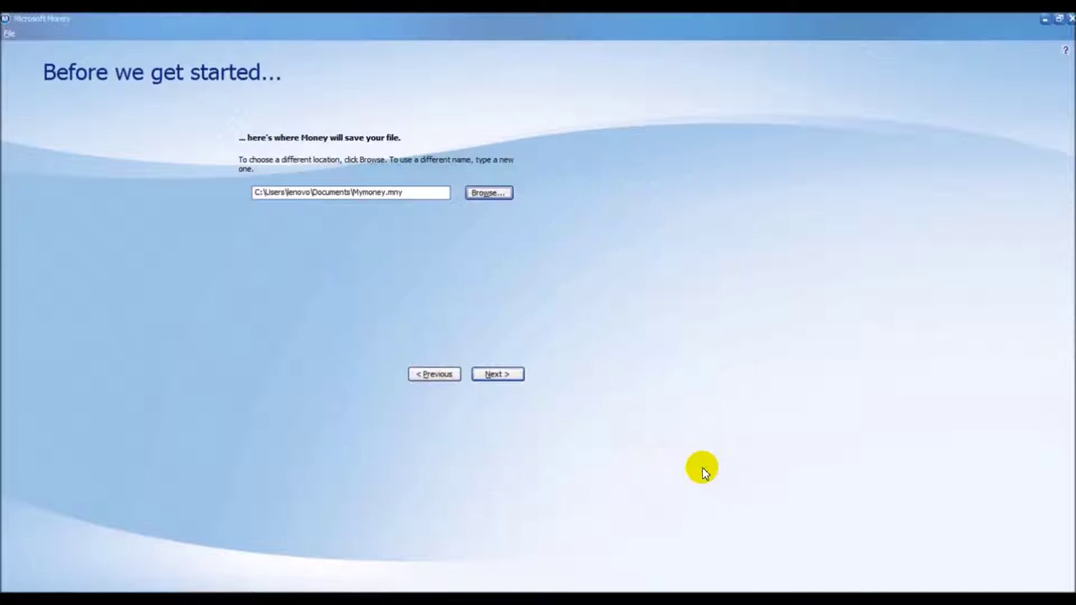
Choose the Money password option and enter the new file password in both password fields
left_click(498, 375)
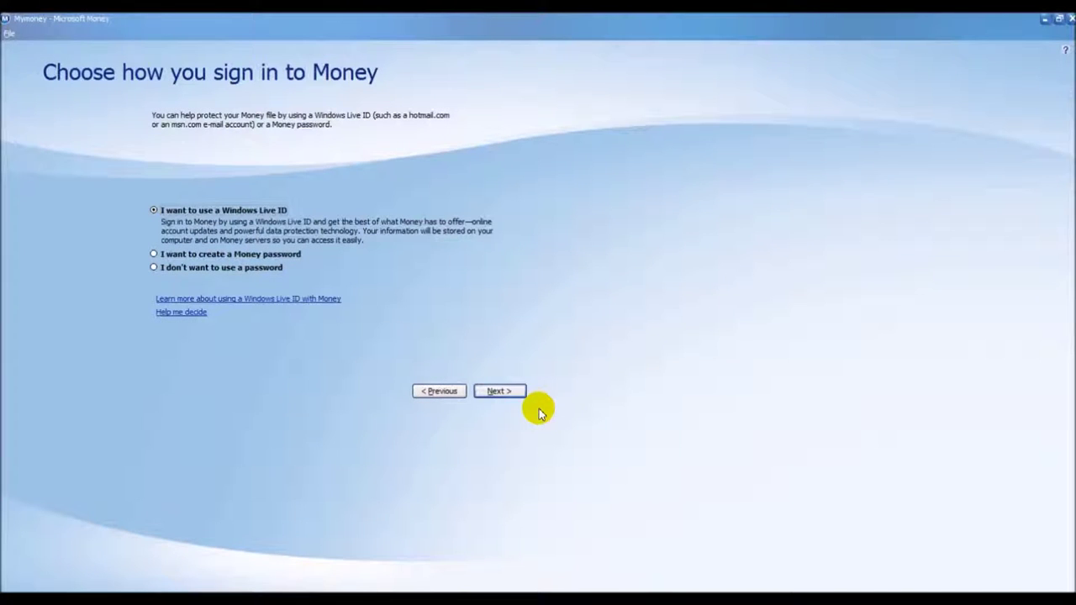
key("Down")
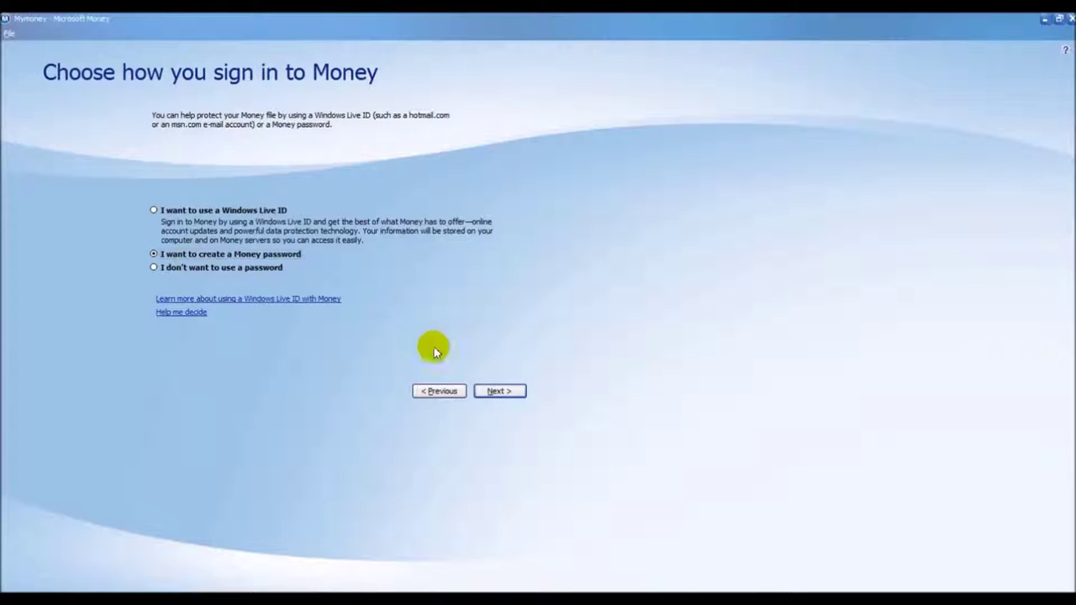
left_click(514, 397)
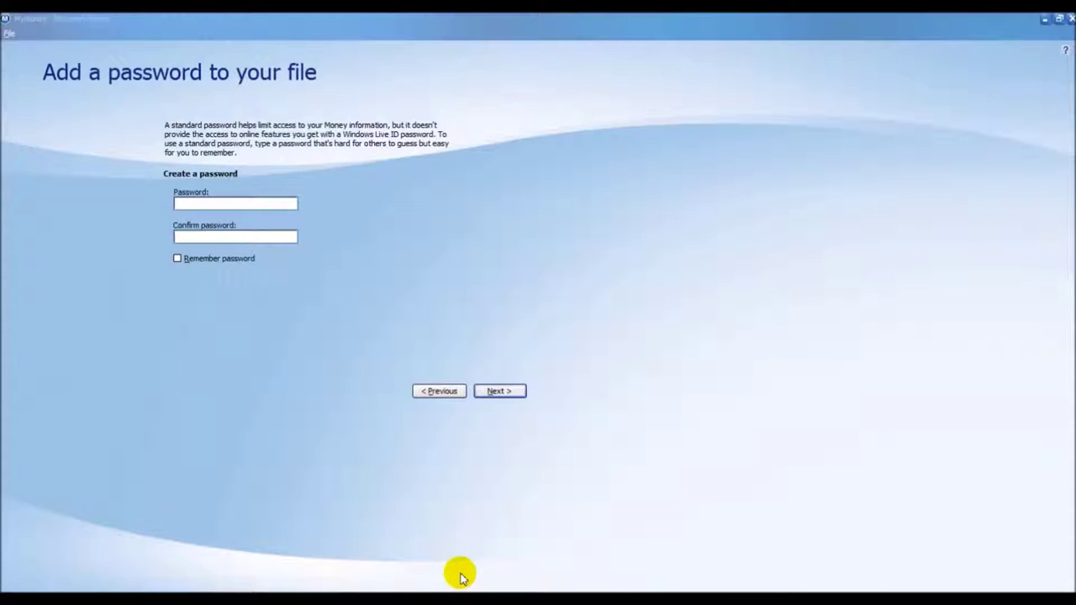
left_click(210, 204)
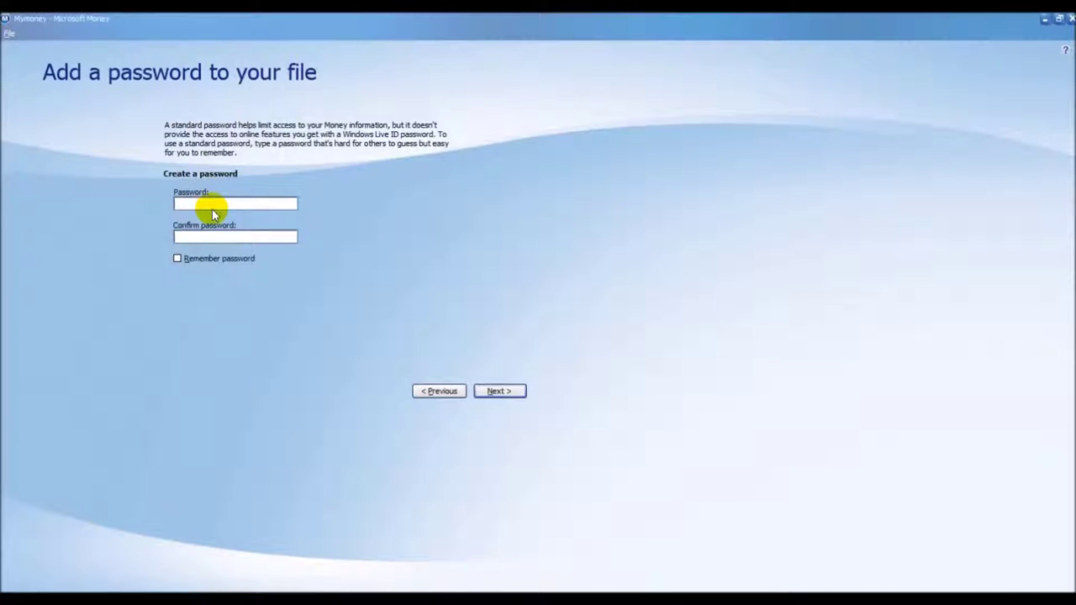
type("**********")
key("Tab")
type("**********")
Submit the password and continue past 'Add your accounts' to the account type page
left_click(502, 397)
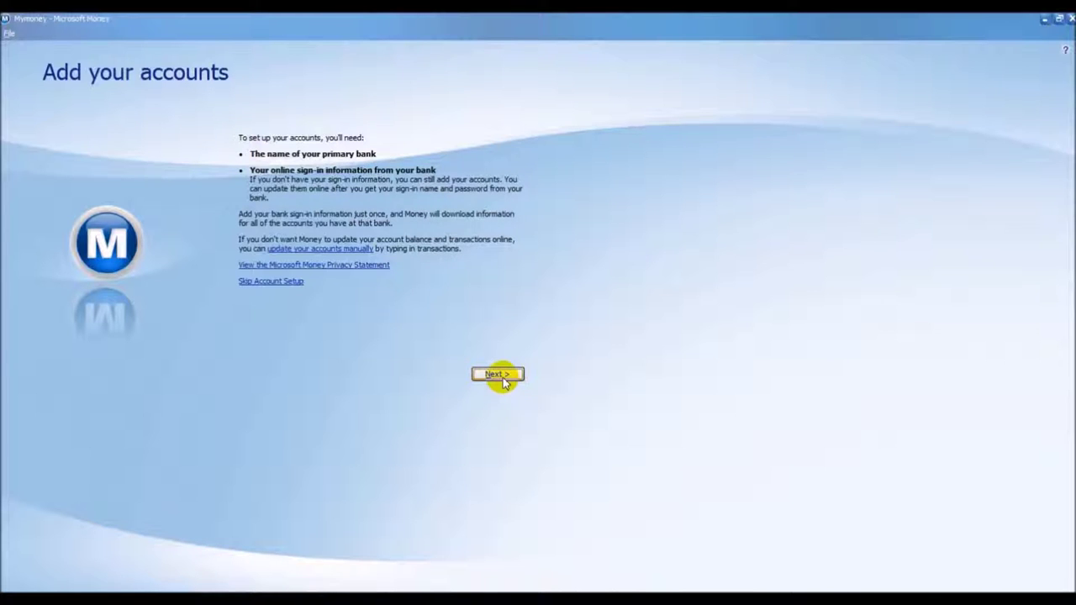
left_click(497, 375)
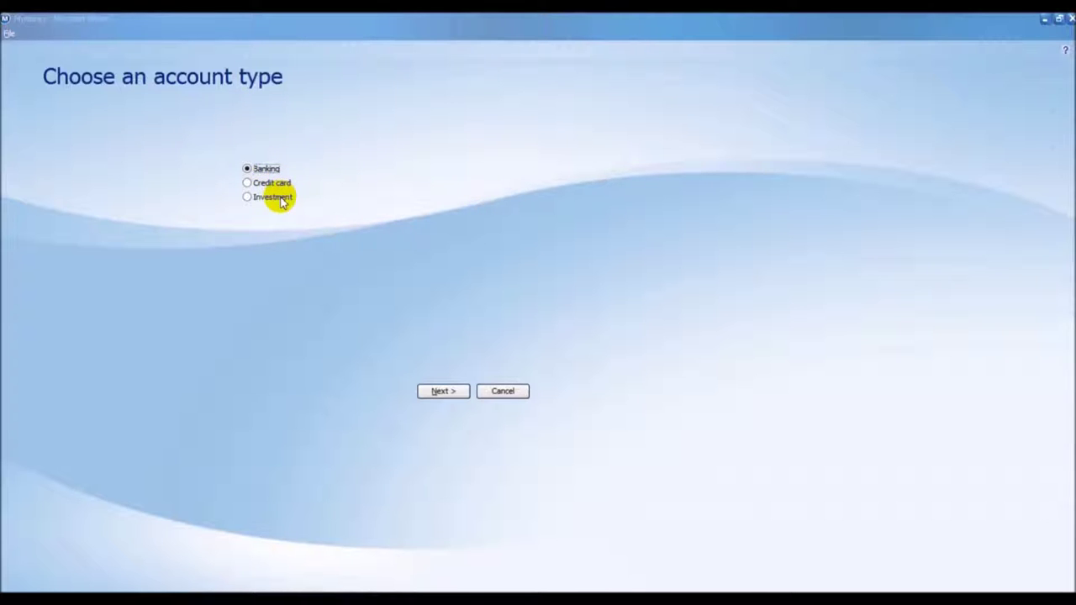
Choose a Banking account and replace the default Checking name with the owner's name
left_click(440, 392)
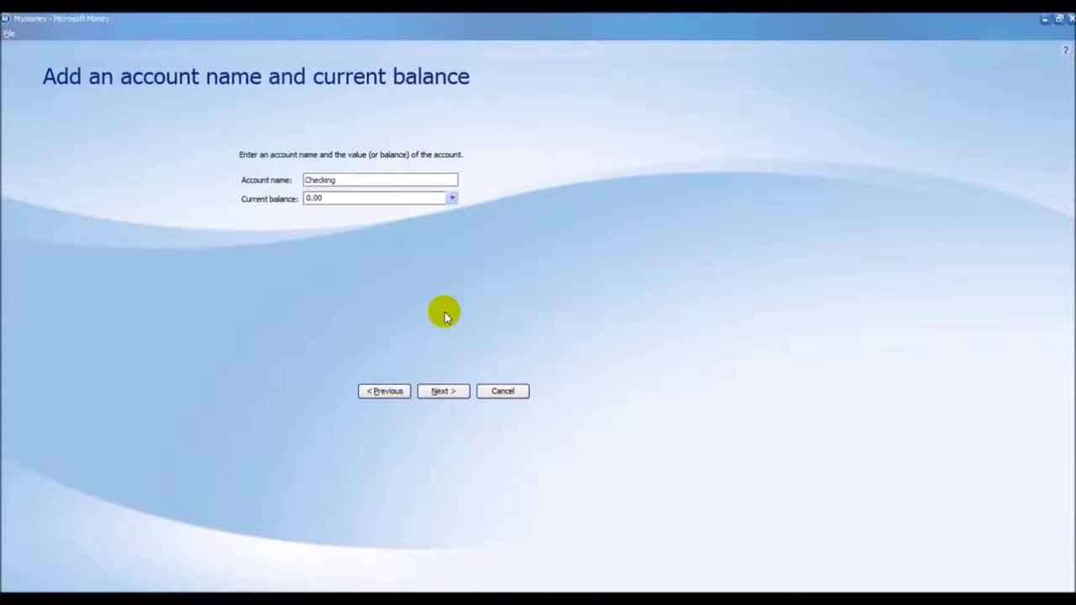
key("BackSpace")
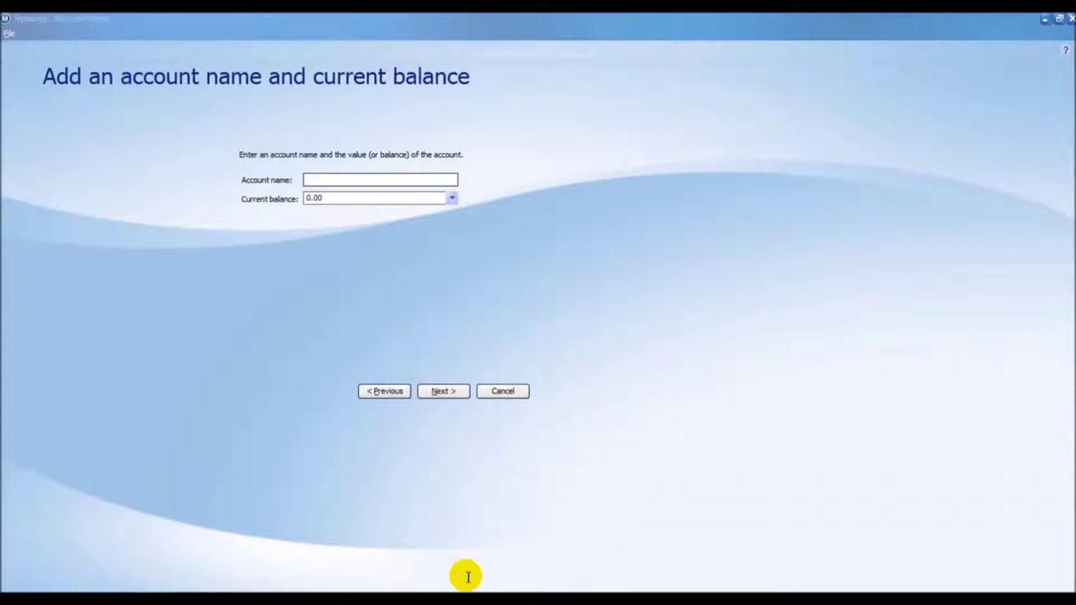
left_click(340, 178)
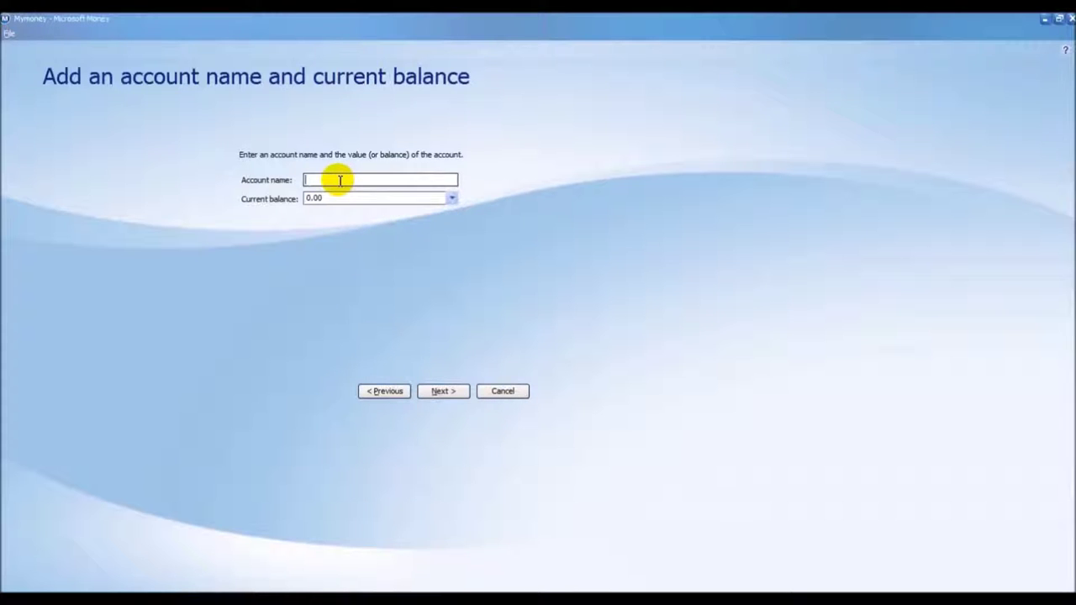
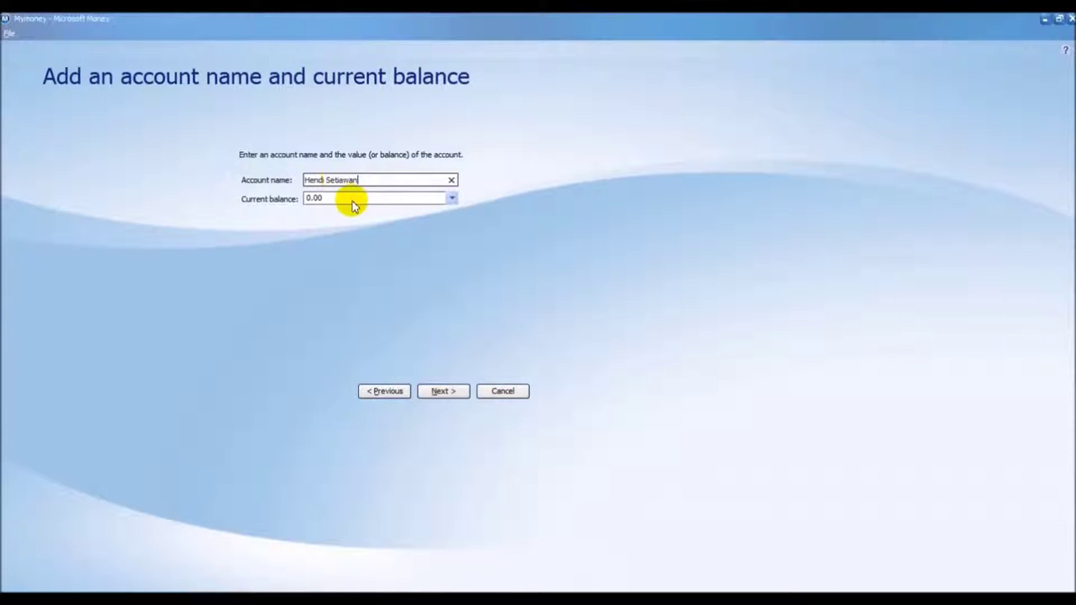
left_click(356, 202)
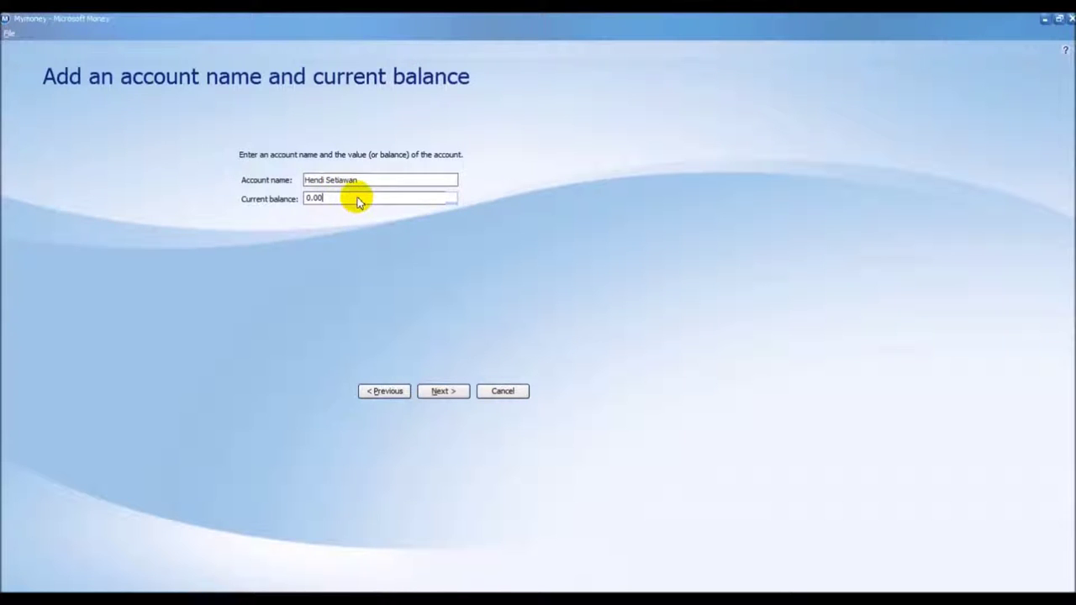
Enter a current balance of 50000000 with the keypad and continue
left_click(451, 200)
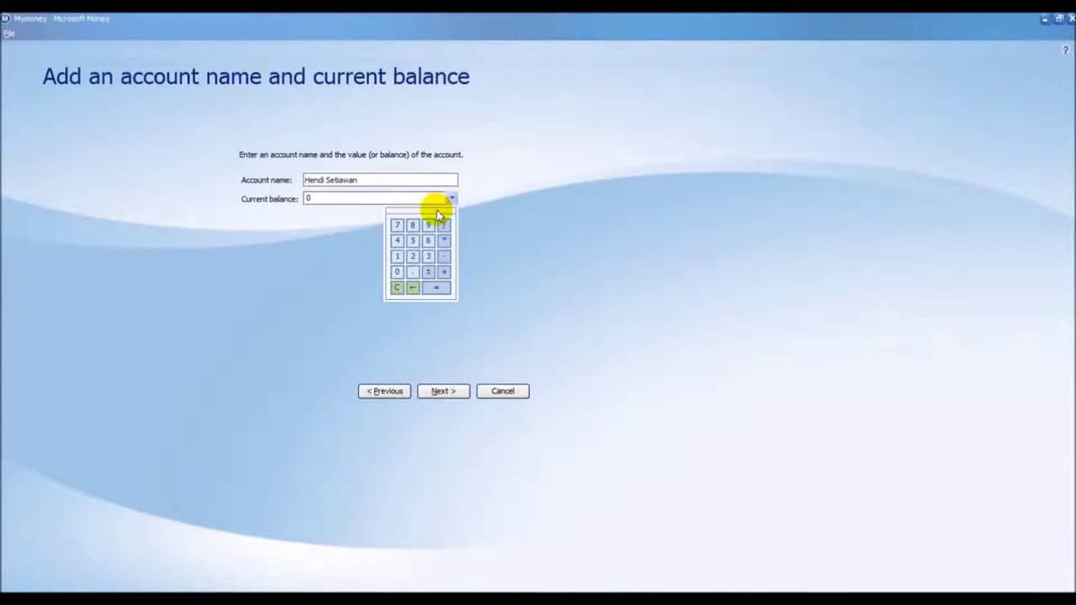
left_click(412, 240)
left_click(396, 272)
left_click(397, 272)
left_click(397, 272)
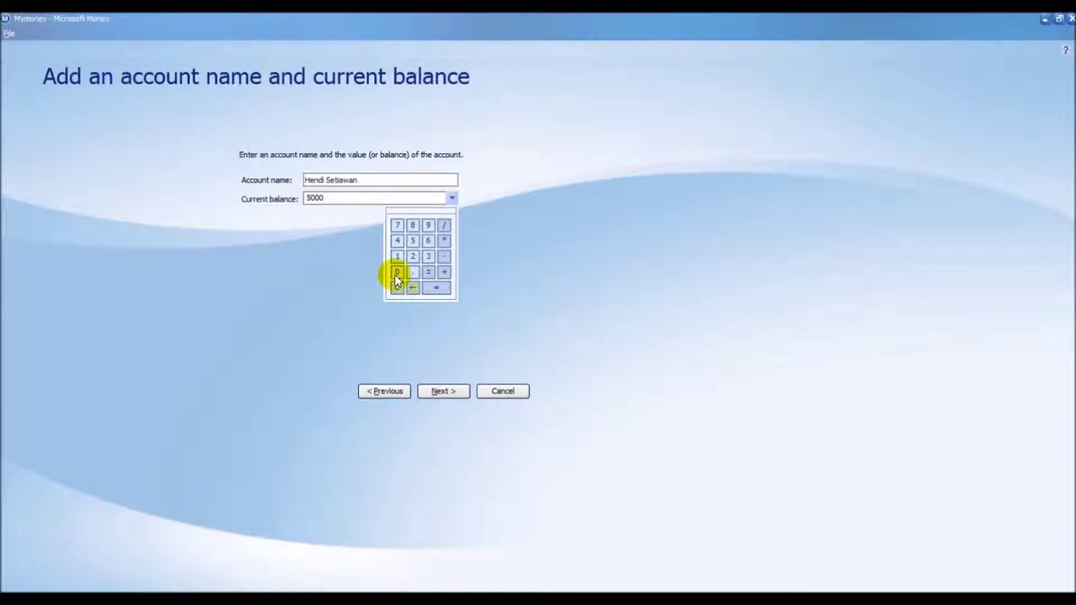
left_click(396, 274)
left_click(396, 274)
left_click(395, 274)
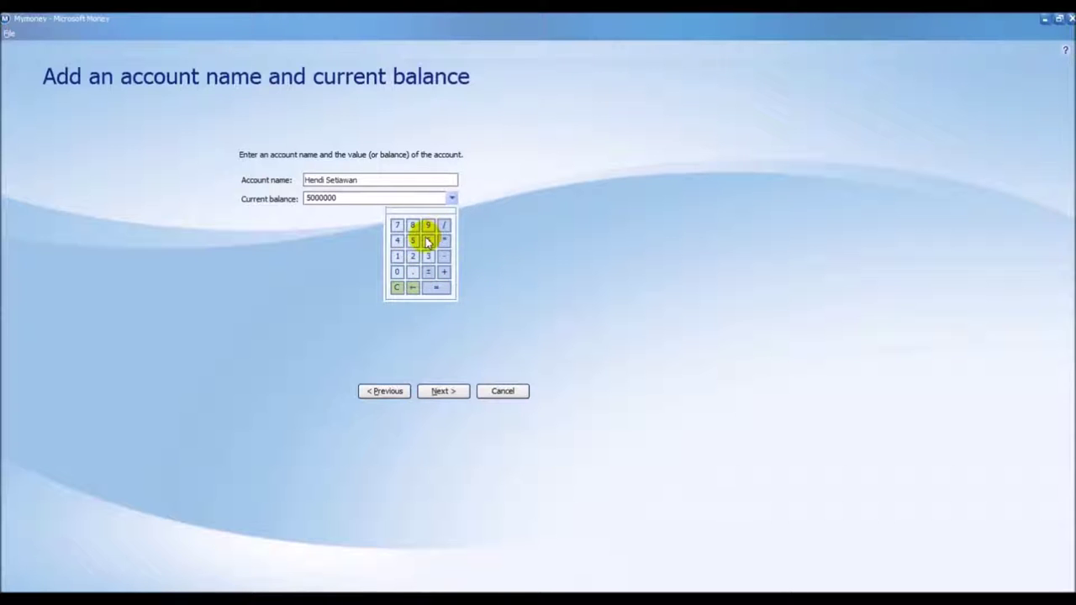
left_click(398, 273)
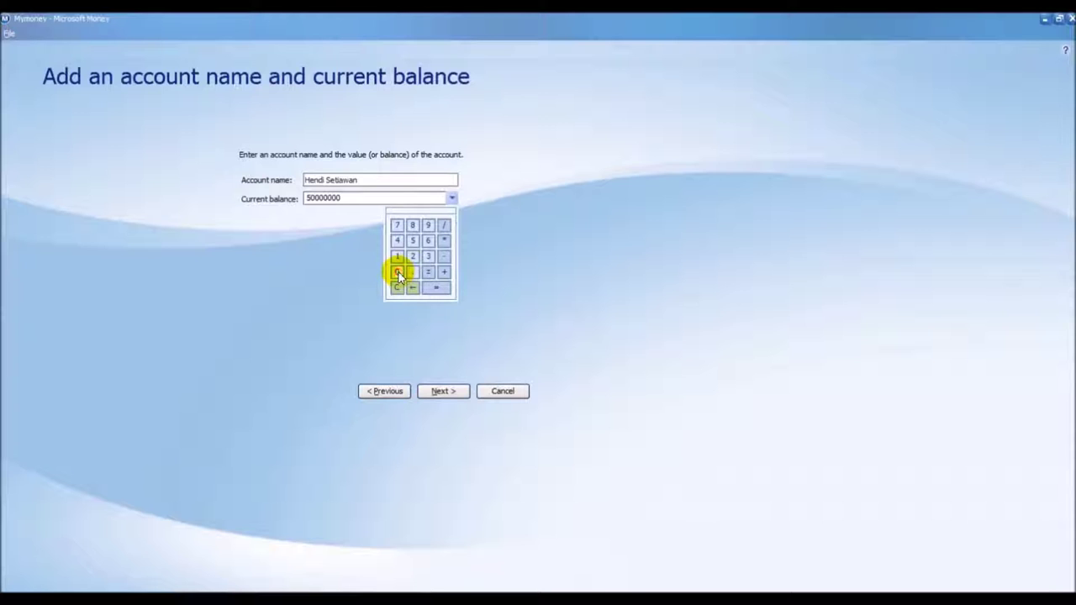
left_click(434, 288)
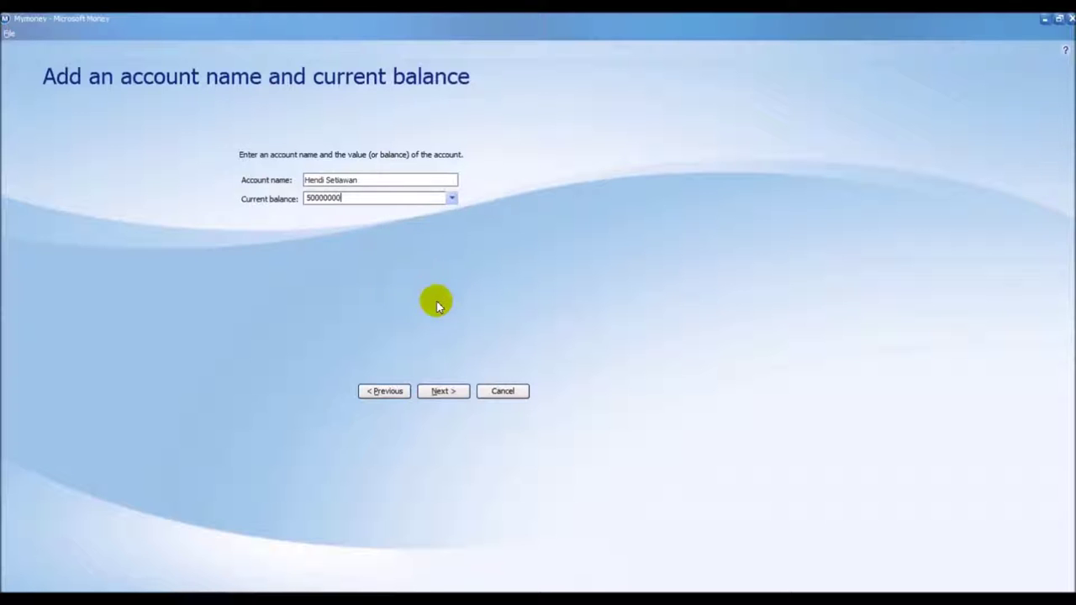
left_click(442, 391)
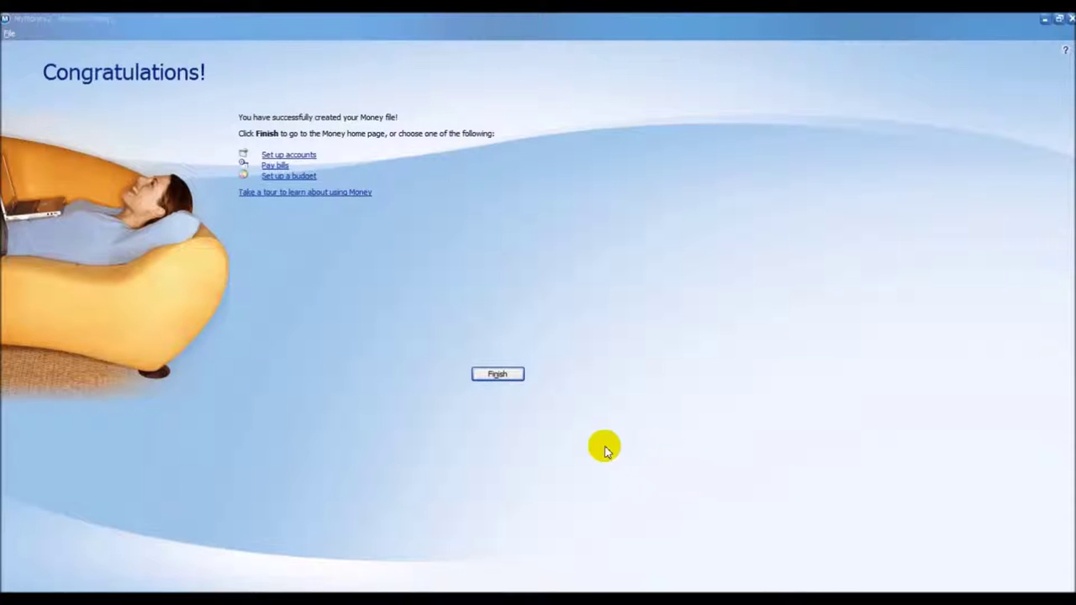
Finish the setup wizard from the Congratulations page to open the My Money home page
left_click(500, 375)
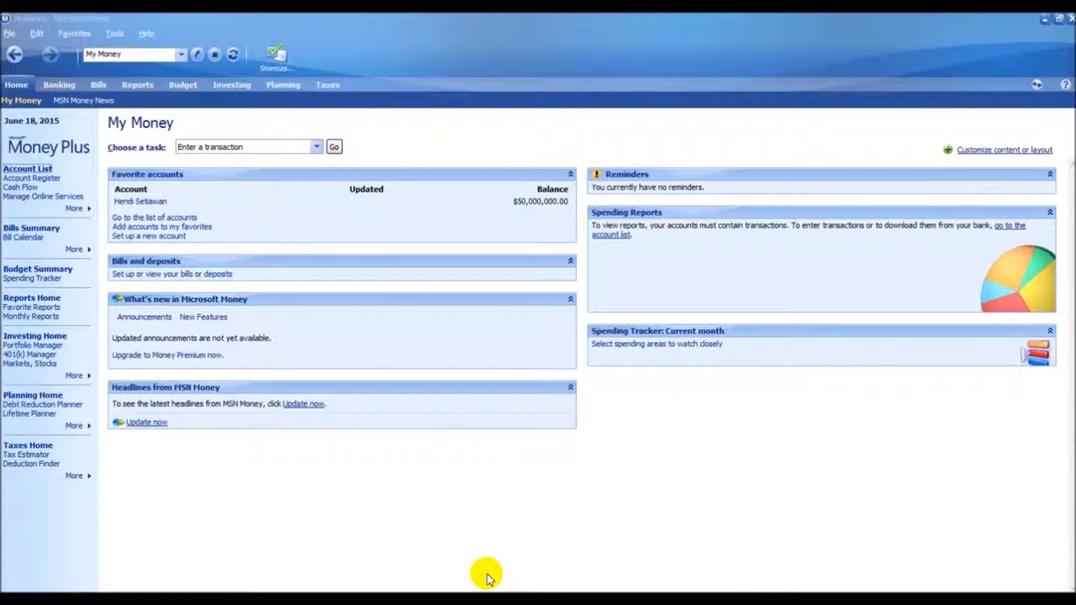
View the Account list under Banking, then go to the Bills section's welcome page
left_click(62, 84)
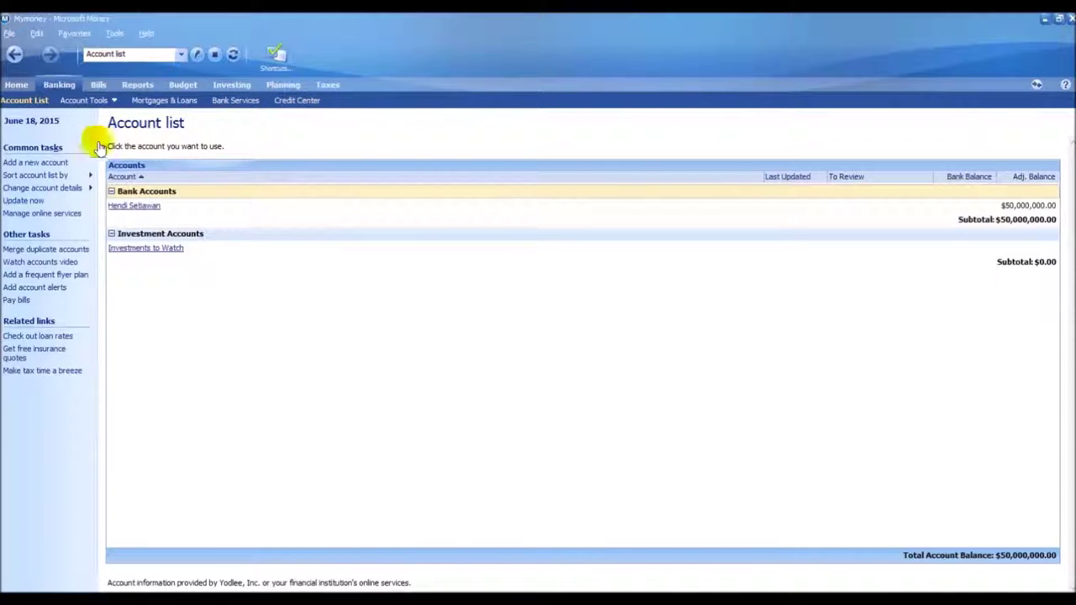
left_click(99, 85)
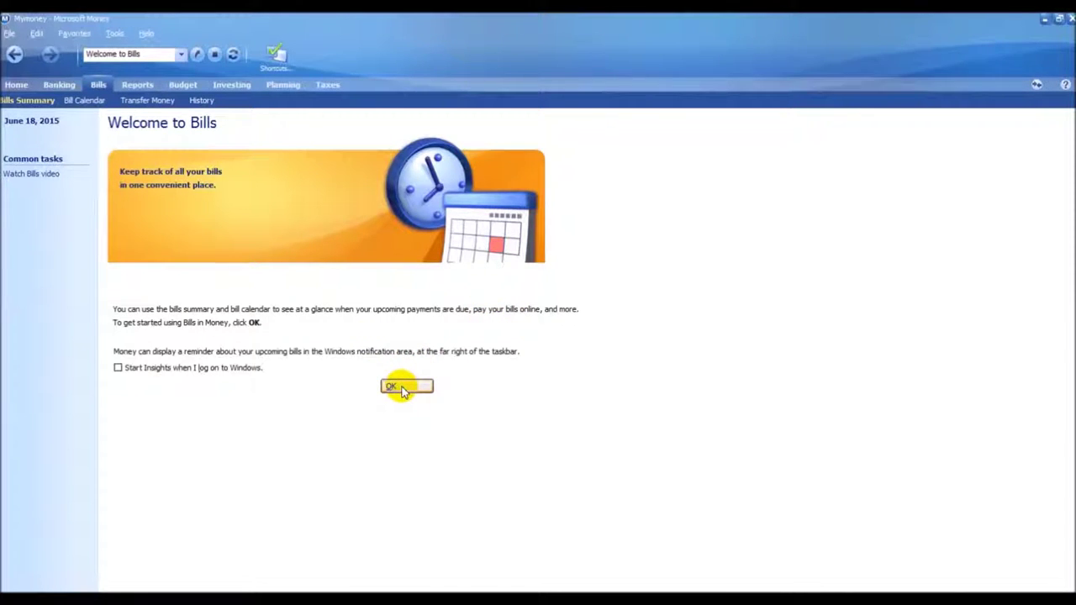
Dismiss Welcome to Bills and start a new recurring bill from the Bills summary
left_click(402, 388)
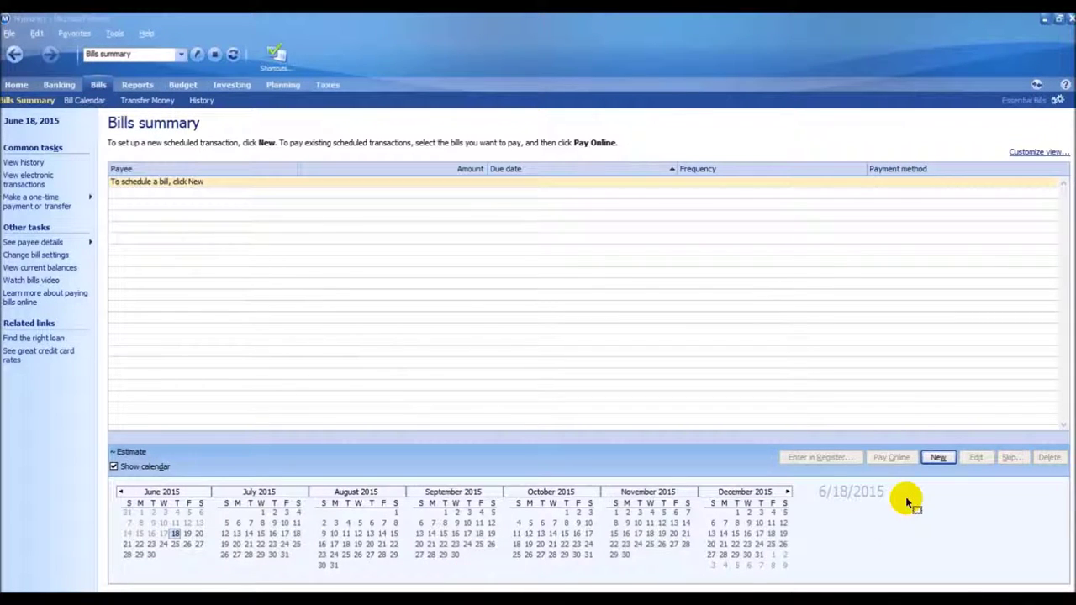
left_click(941, 458)
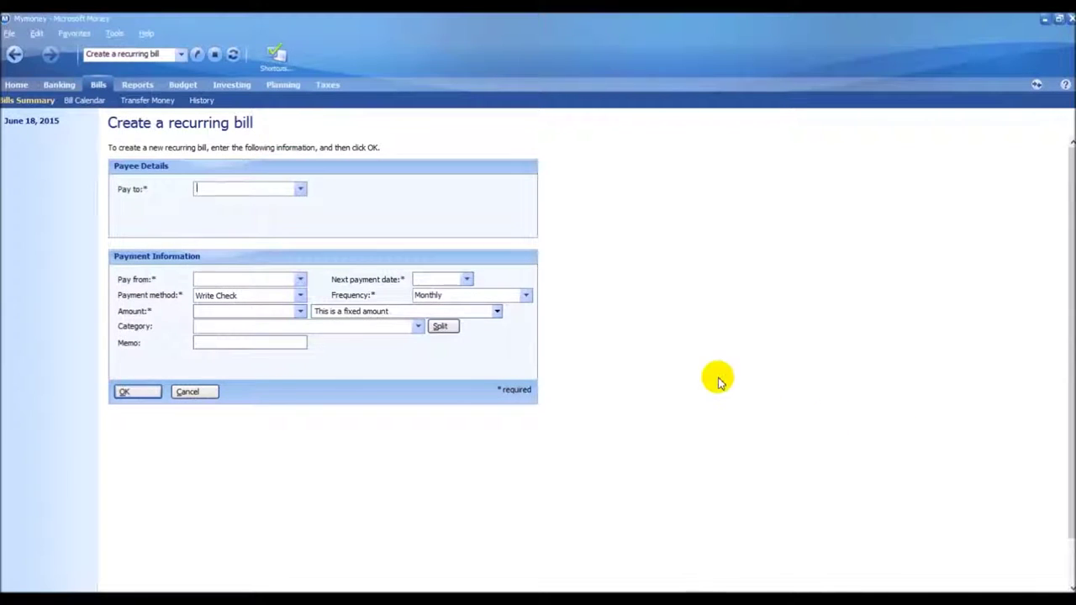
Enter PRUDENTIAL as the recurring bill's payee
left_click(300, 190)
left_click(301, 190)
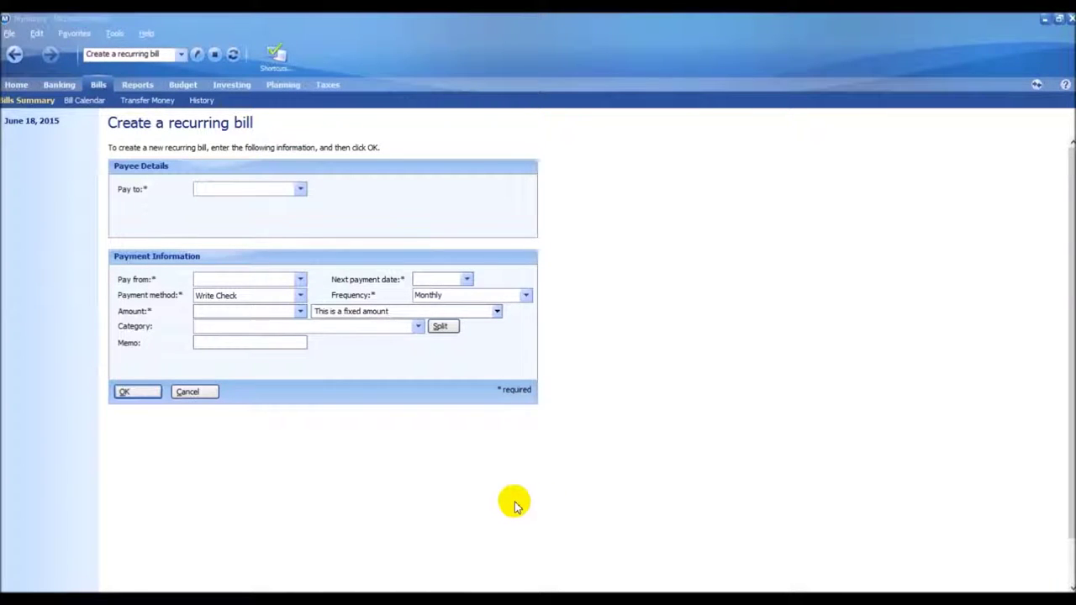
left_click(253, 192)
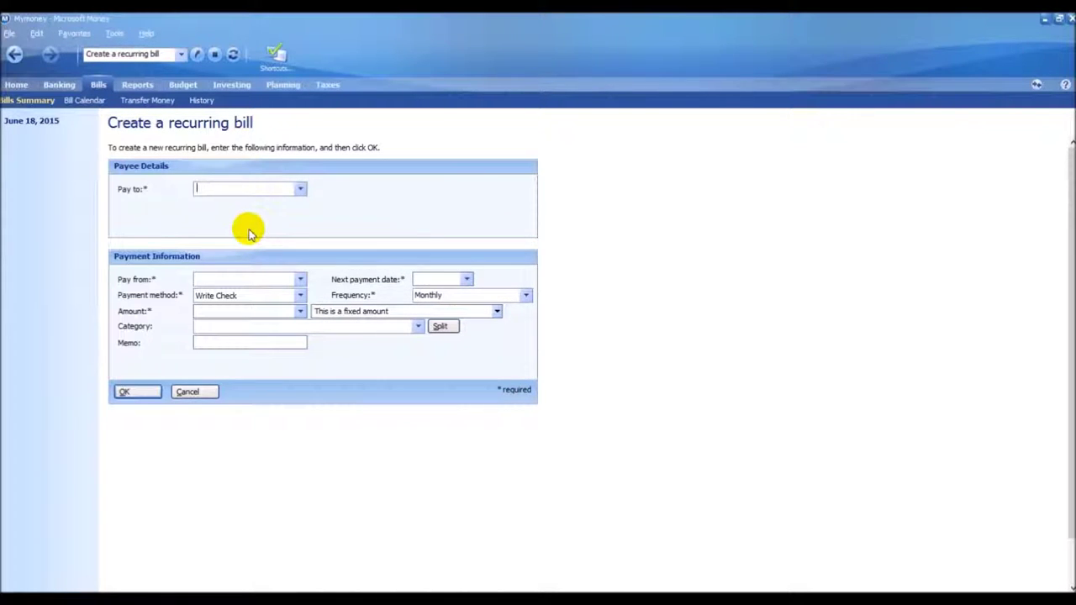
type("PRUDENTIAL")
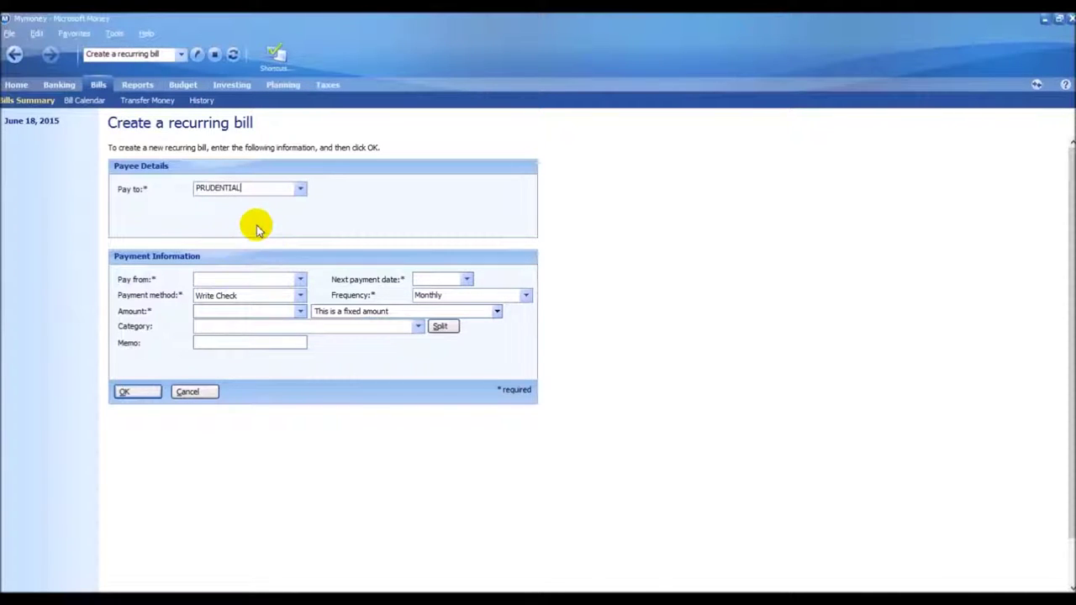
left_click(263, 277)
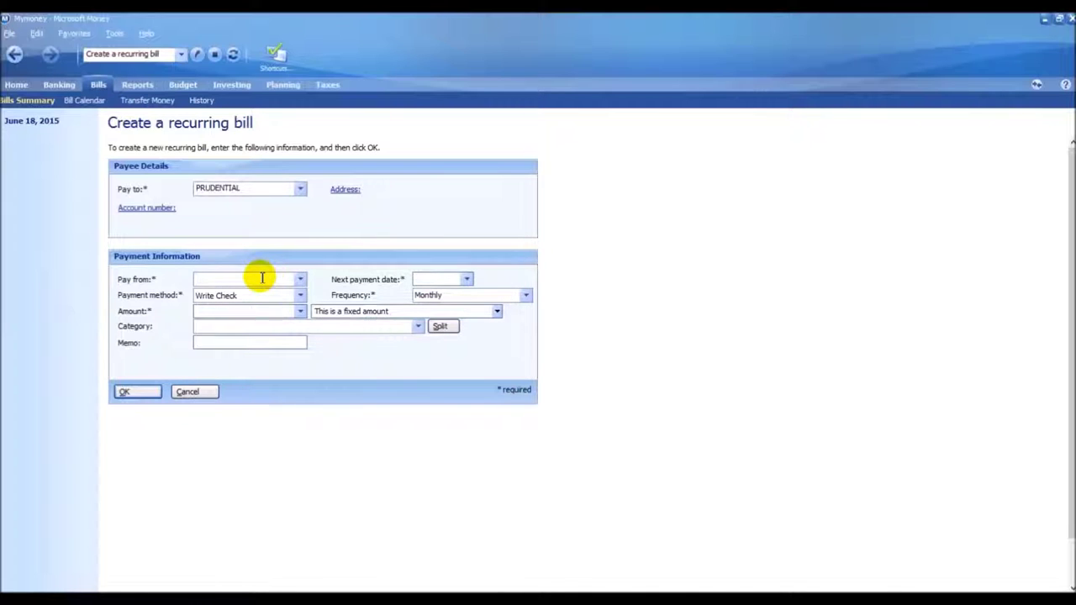
Pay from the bank account by Write Check and start the amount with 5 on the keypad
left_click(299, 281)
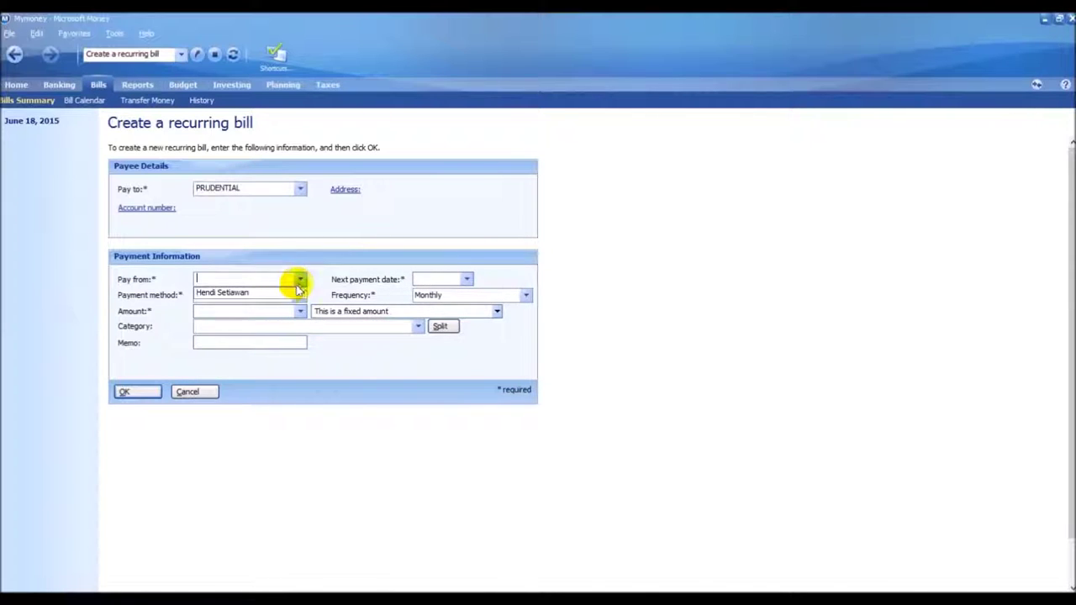
left_click(247, 294)
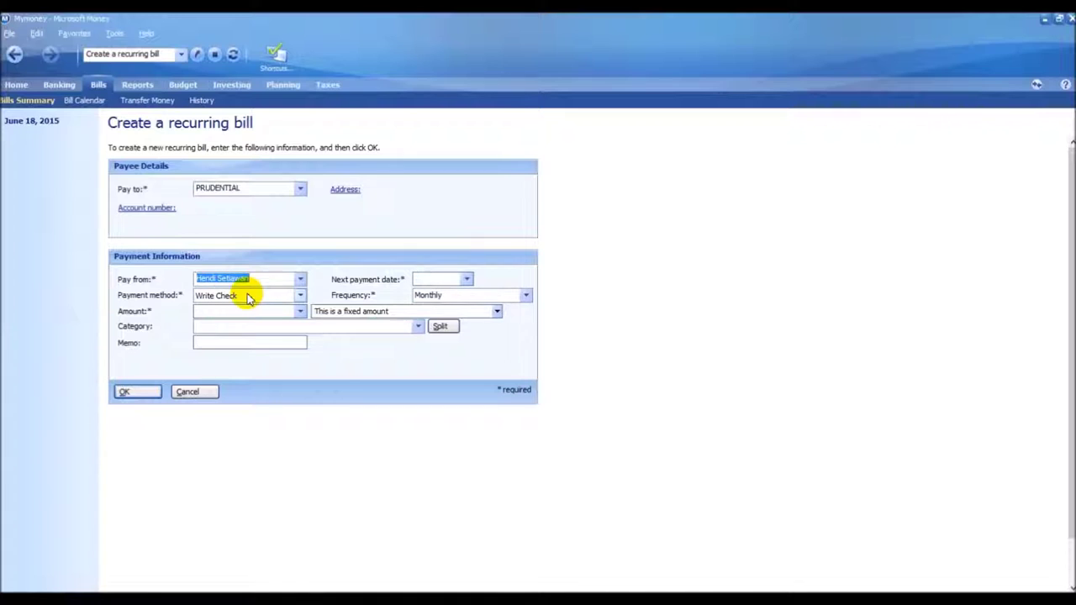
left_click(300, 296)
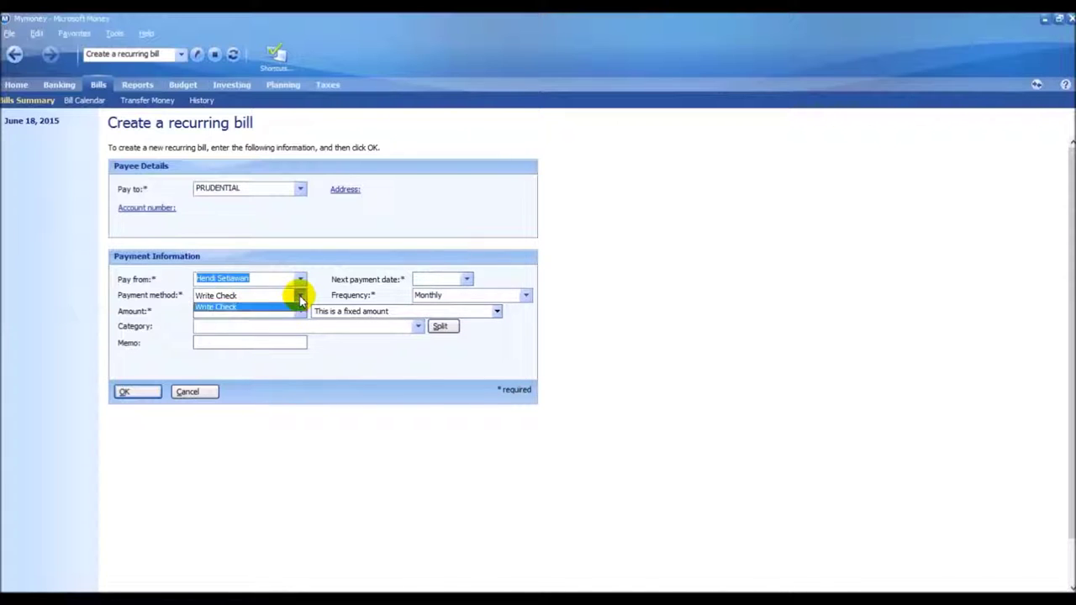
left_click(254, 308)
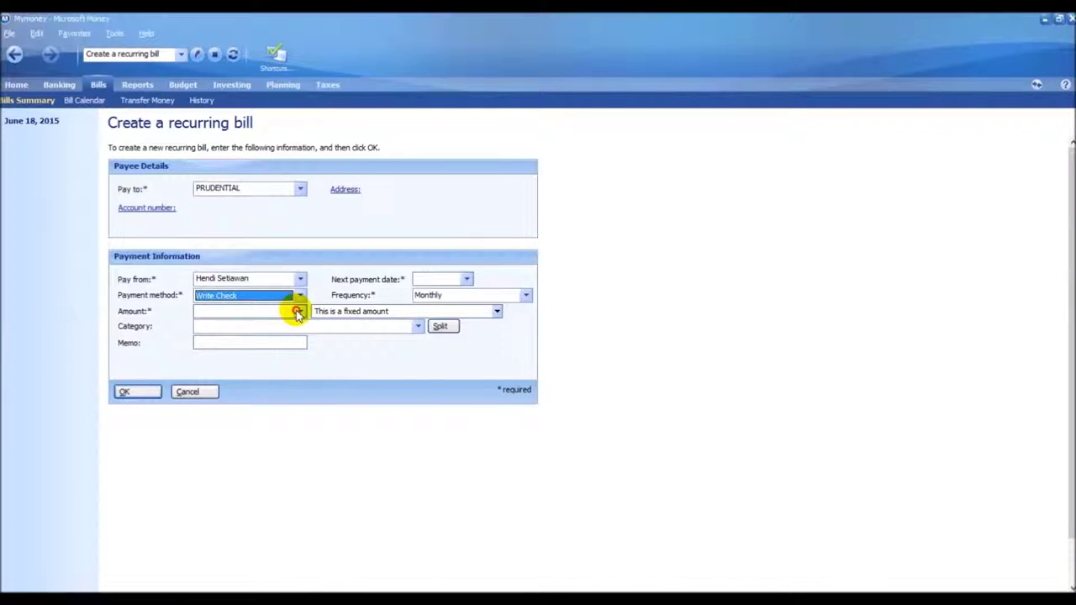
left_click(299, 312)
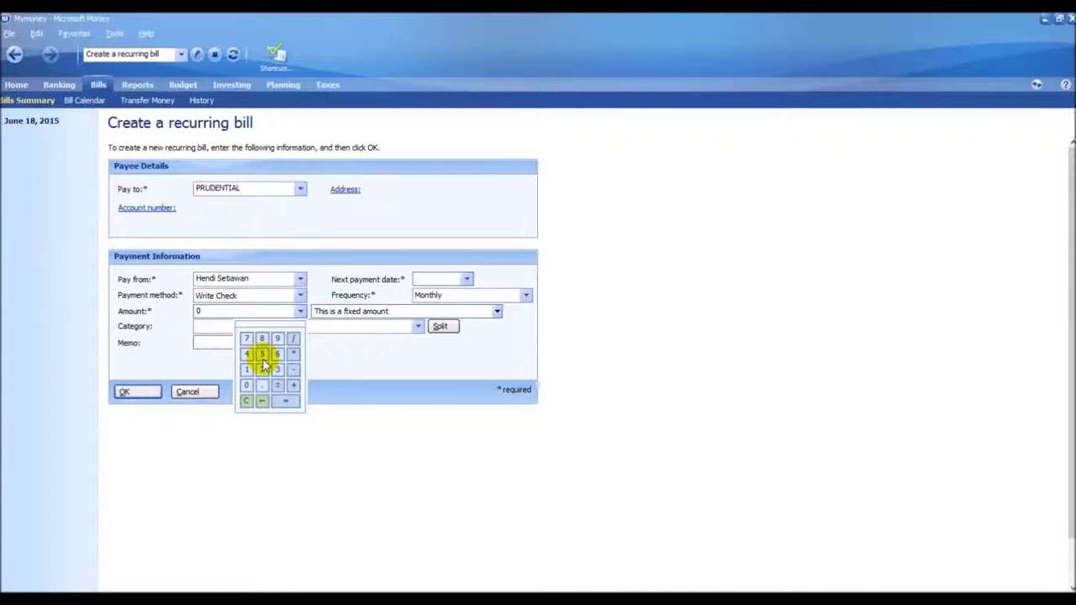
left_click(262, 356)
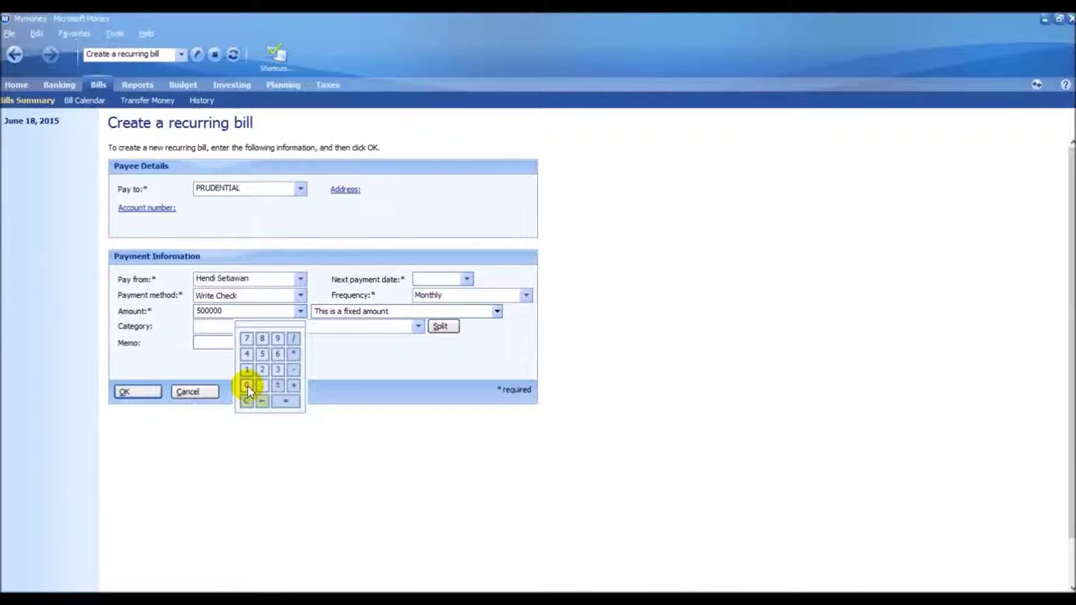
Complete the 5,000,000.00 amount, choose category Insurance : Health, and focus the Memo field
left_click(246, 386)
left_click(214, 329)
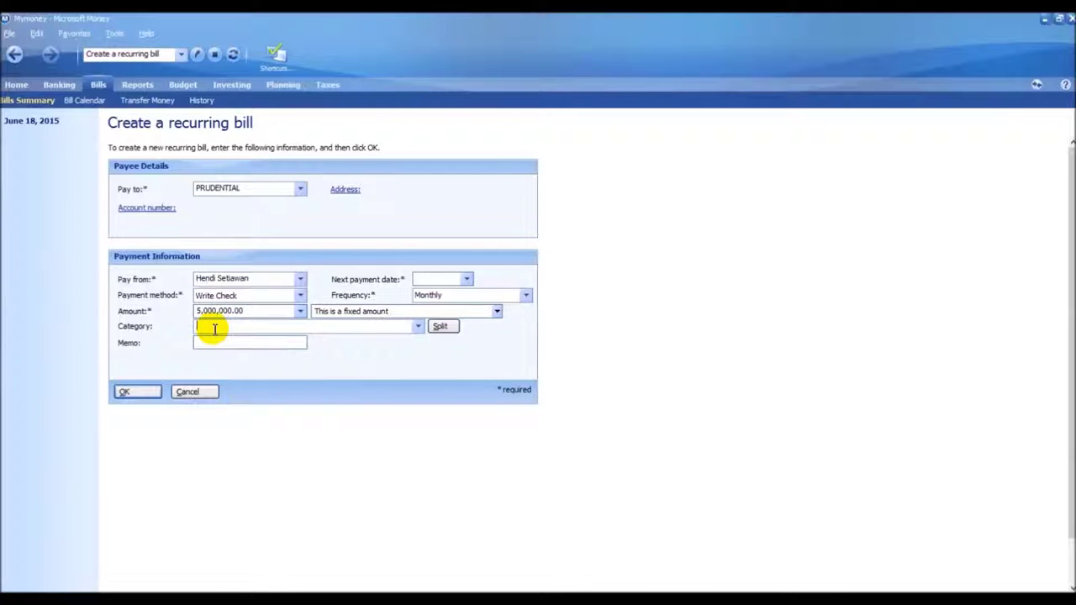
left_click(417, 327)
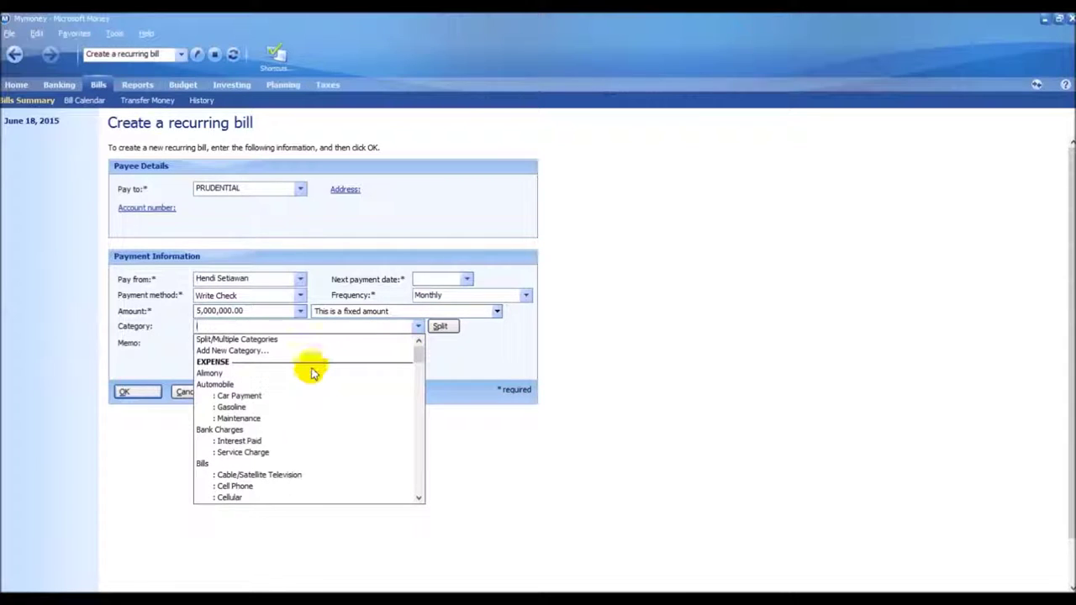
scroll(303, 389, "down", 3)
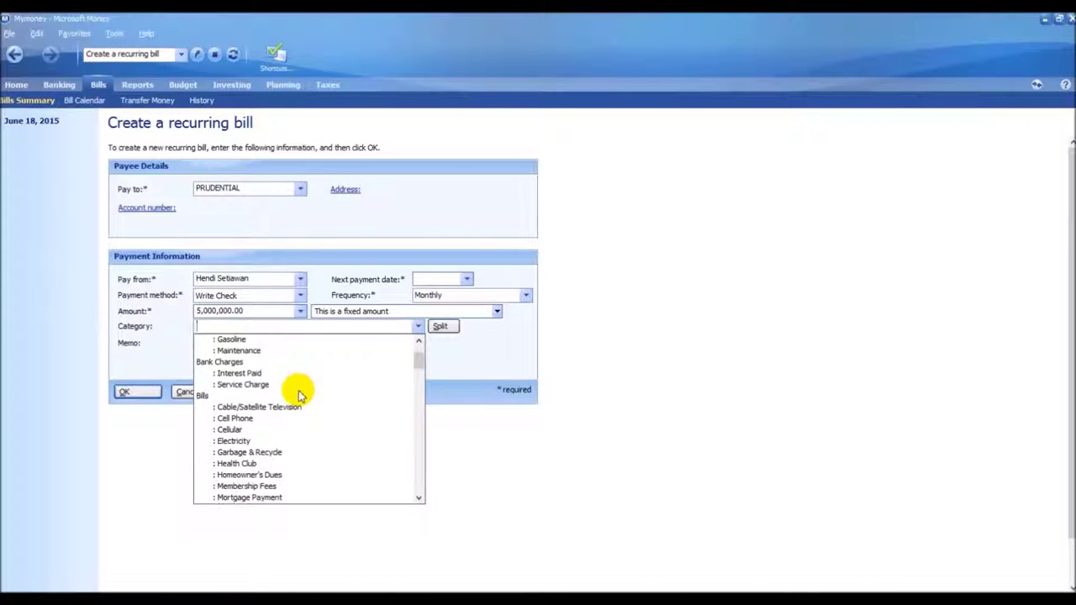
scroll(301, 393, "down", 9)
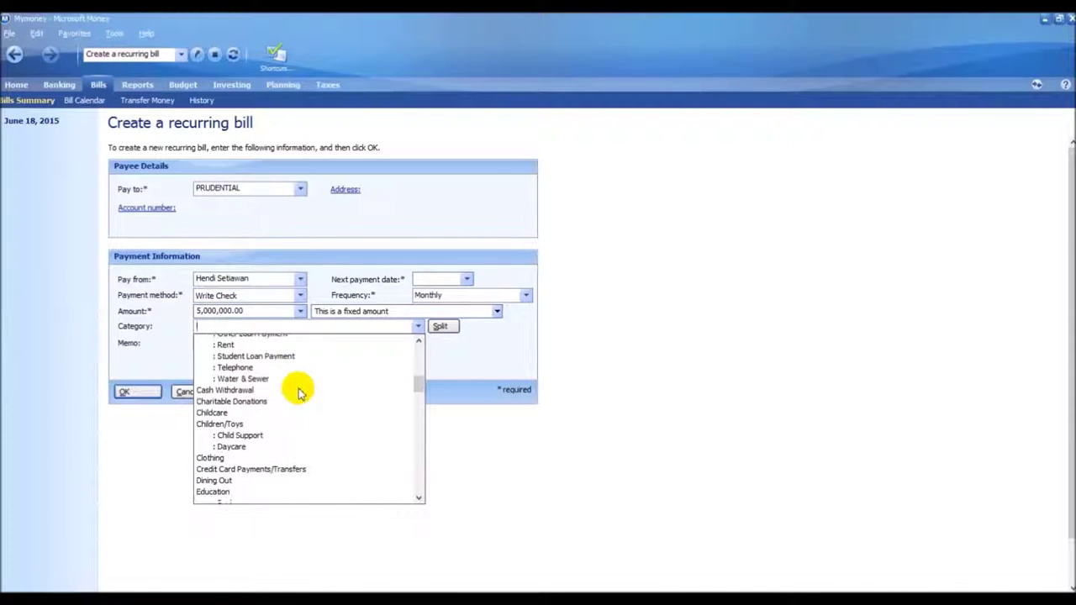
scroll(301, 394, "down", 7)
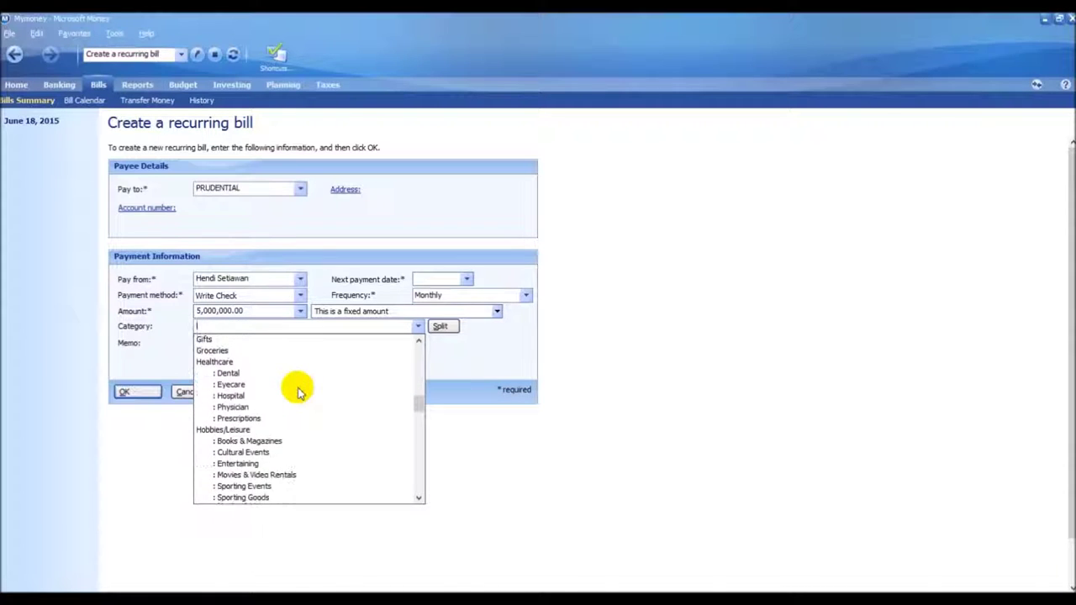
scroll(298, 391, "down", 2)
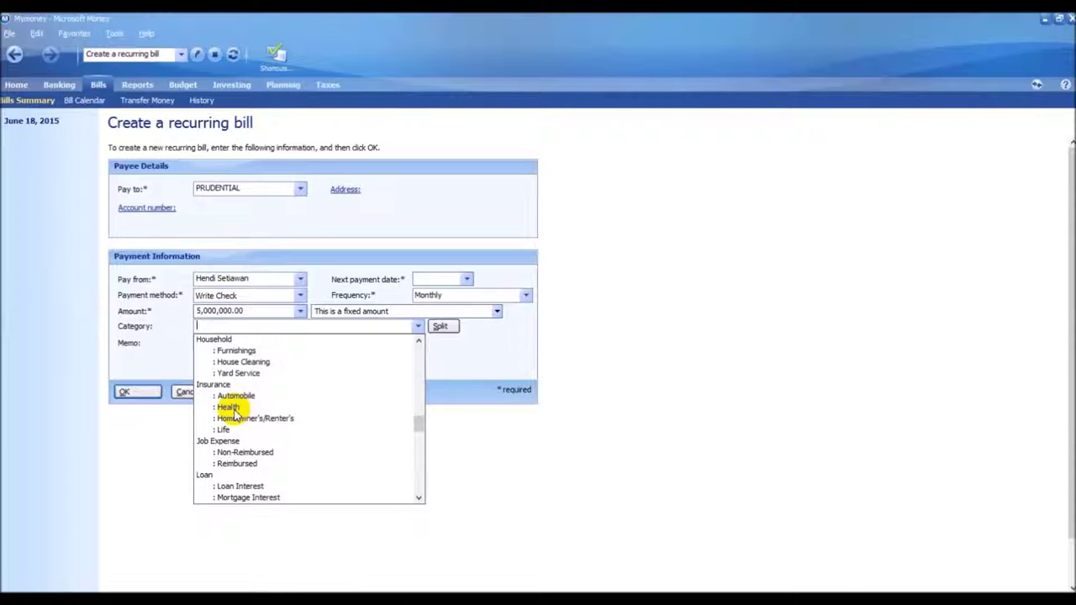
left_click(229, 408)
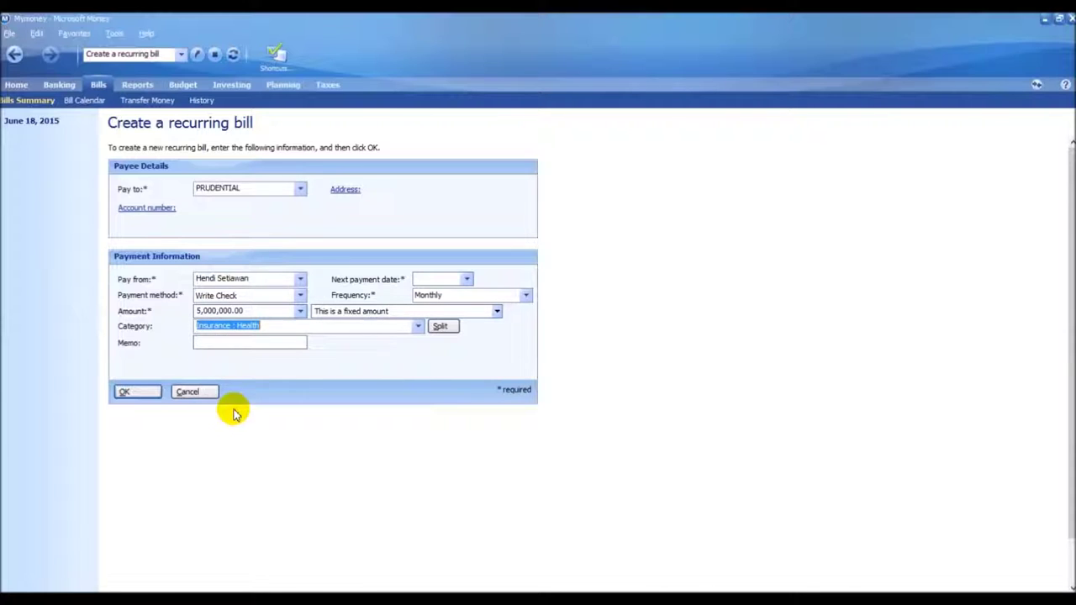
left_click(251, 344)
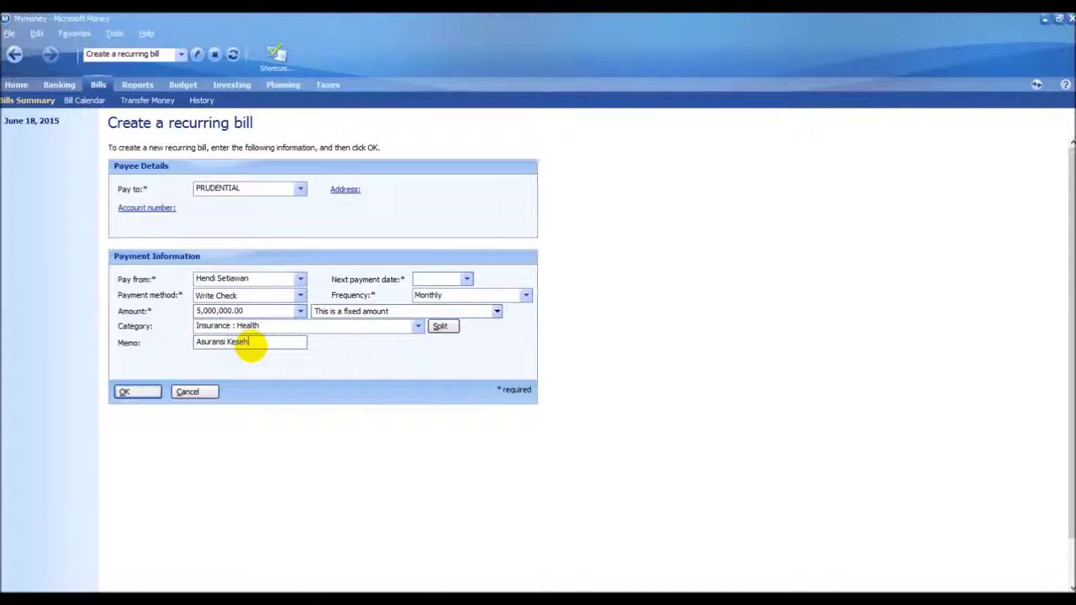
Set the first payment date to 7/18/2015 and save the monthly PRUDENTIAL bill
left_click(126, 391)
left_click(467, 279)
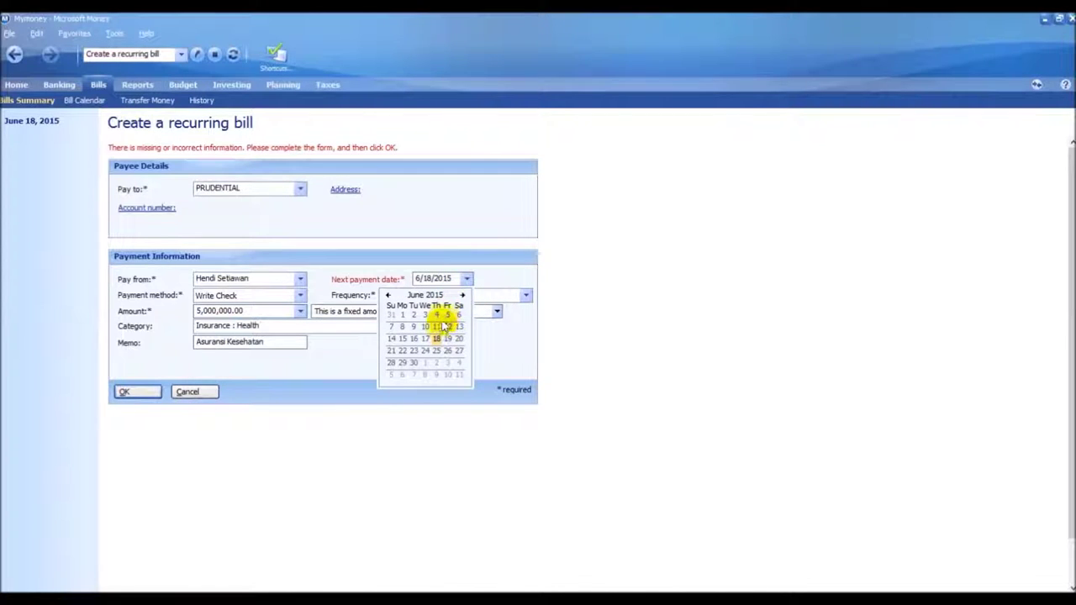
left_click(461, 295)
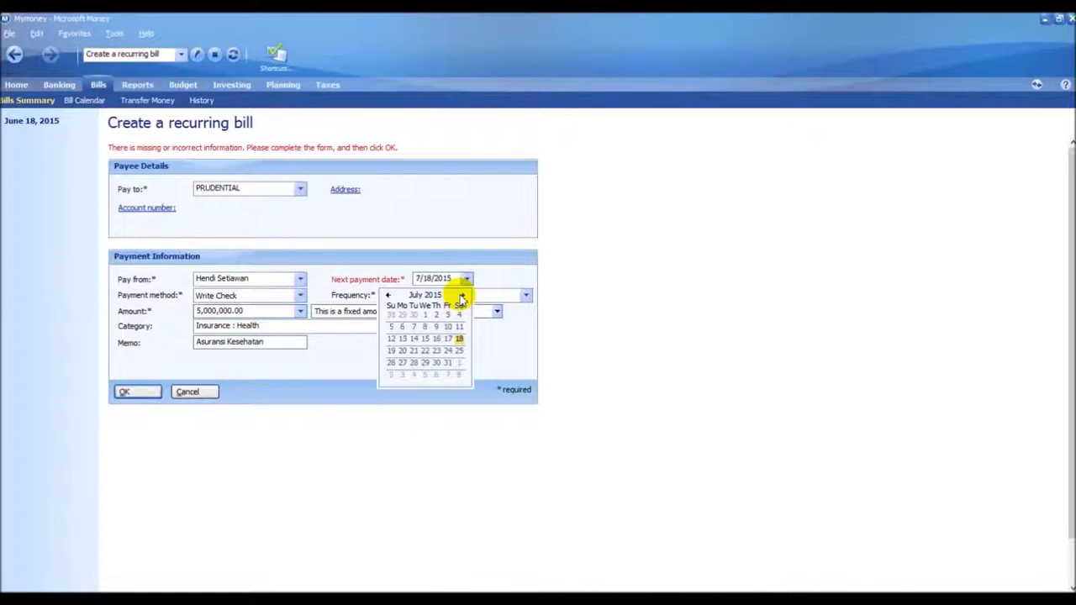
left_click(459, 339)
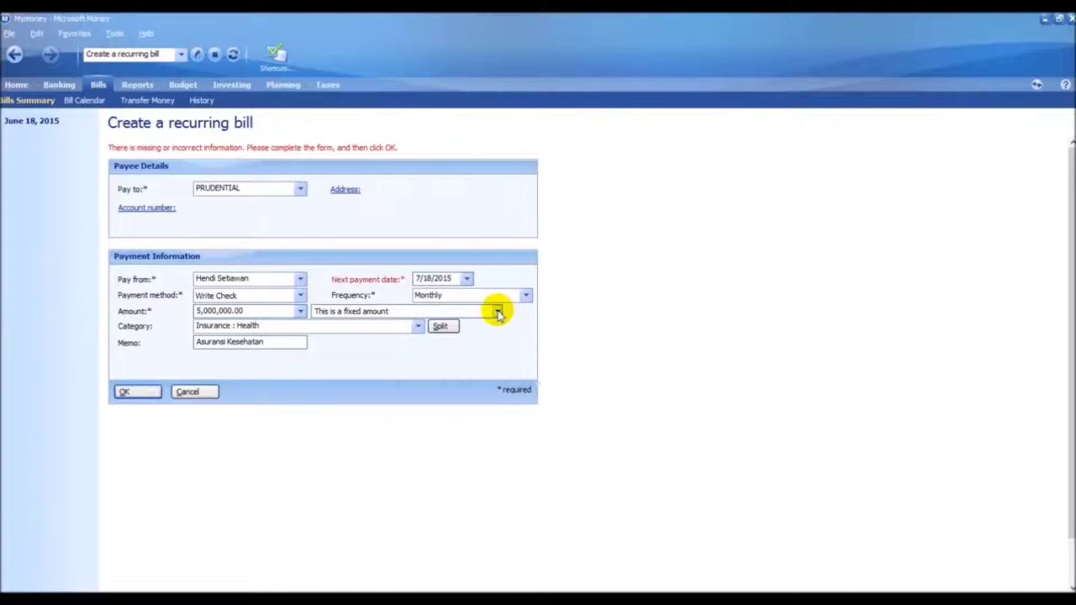
left_click(134, 392)
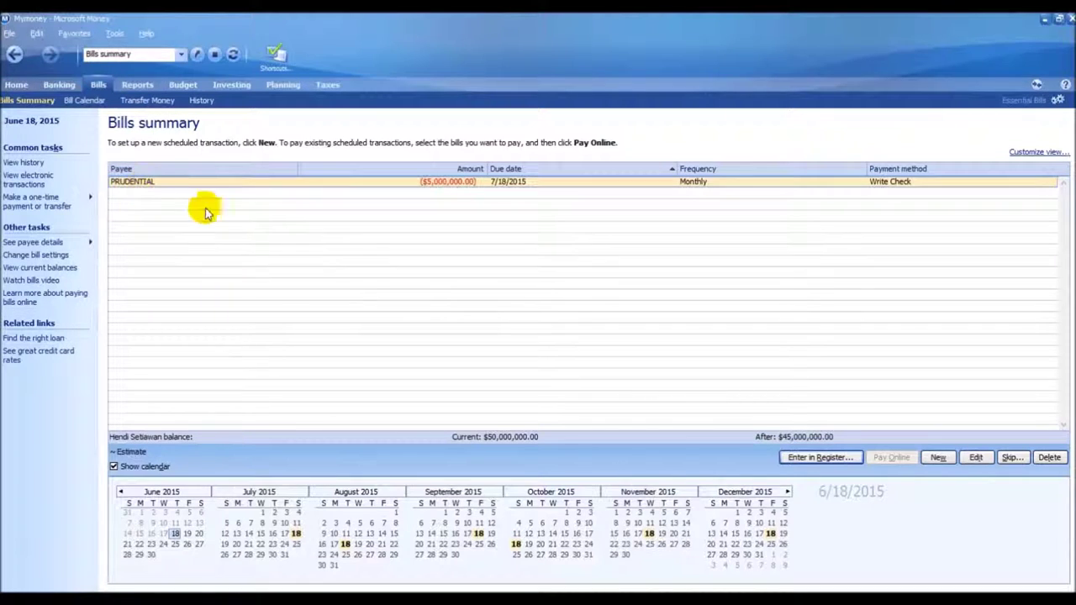
Start a new recurring bill to PT PLN BATAM for 200000, paid from the main account
left_click(937, 457)
left_click(299, 191)
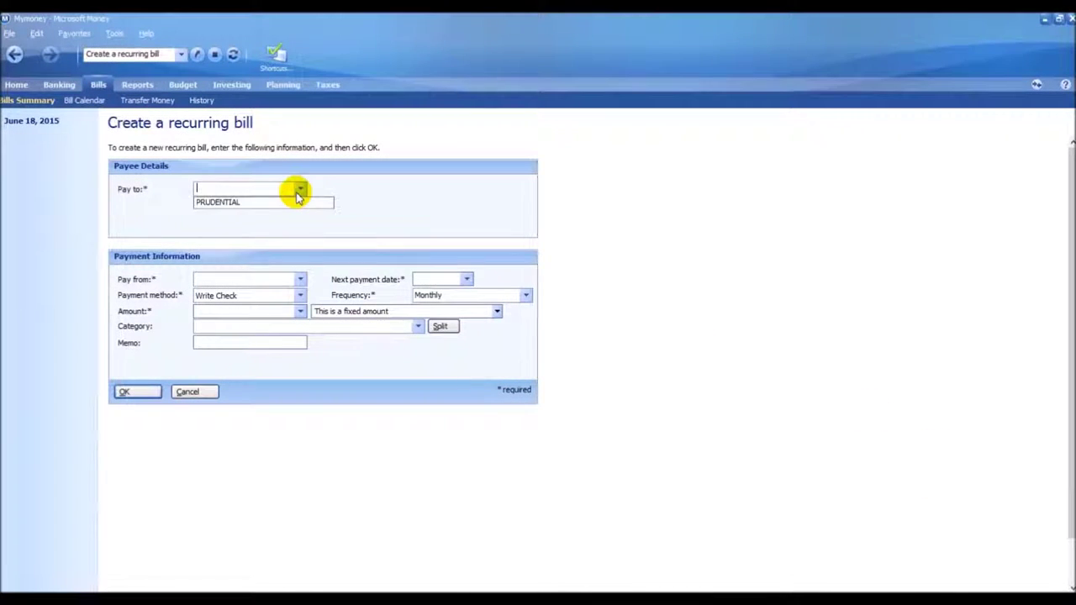
left_click(272, 186)
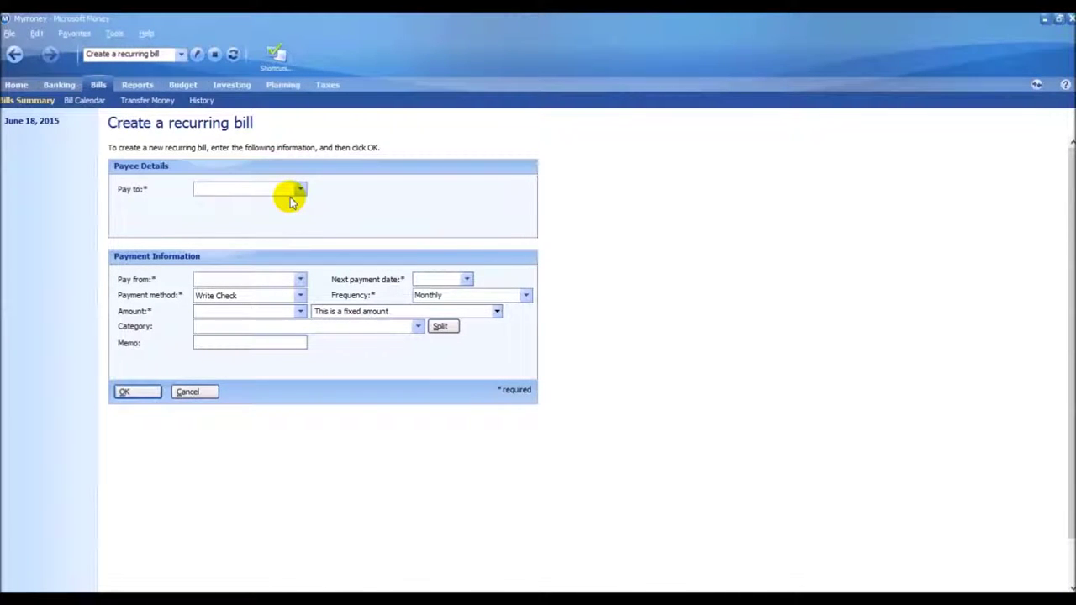
type("PT PLN BATAM")
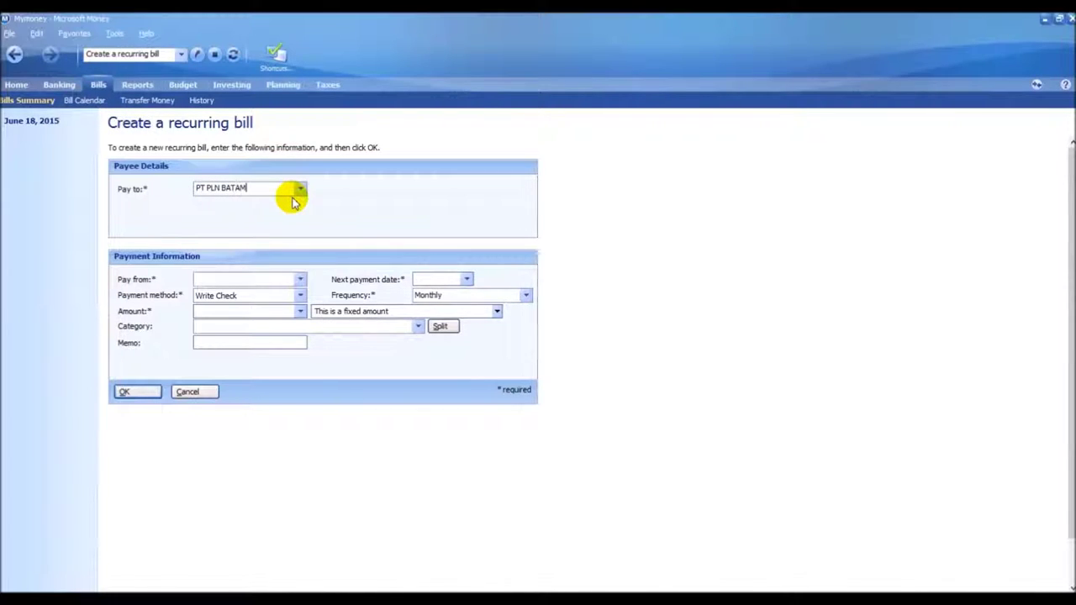
left_click(300, 279)
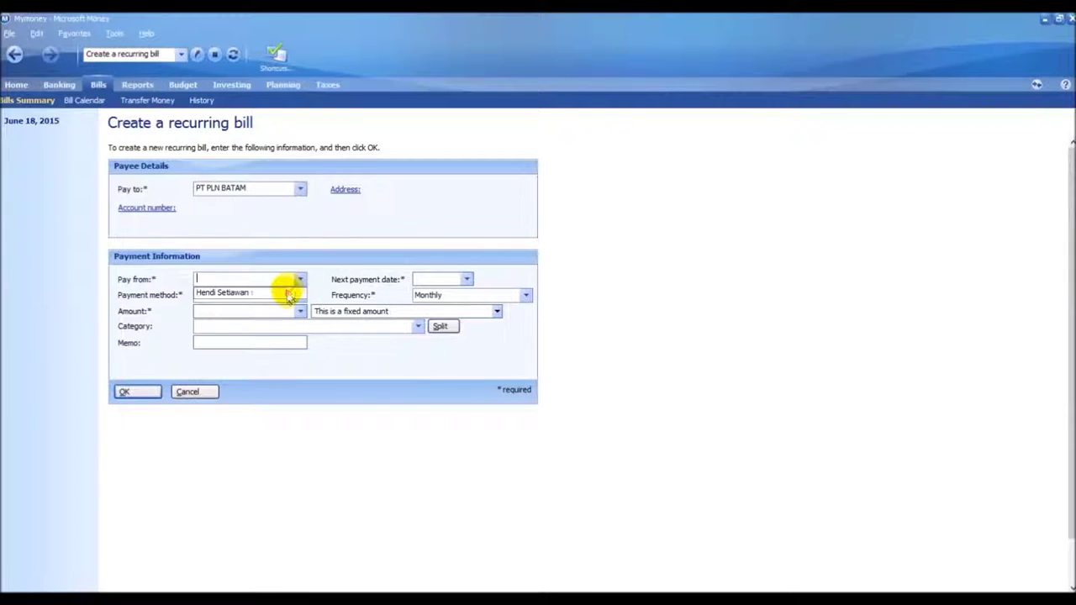
left_click(286, 296)
left_click(297, 311)
left_click(279, 313)
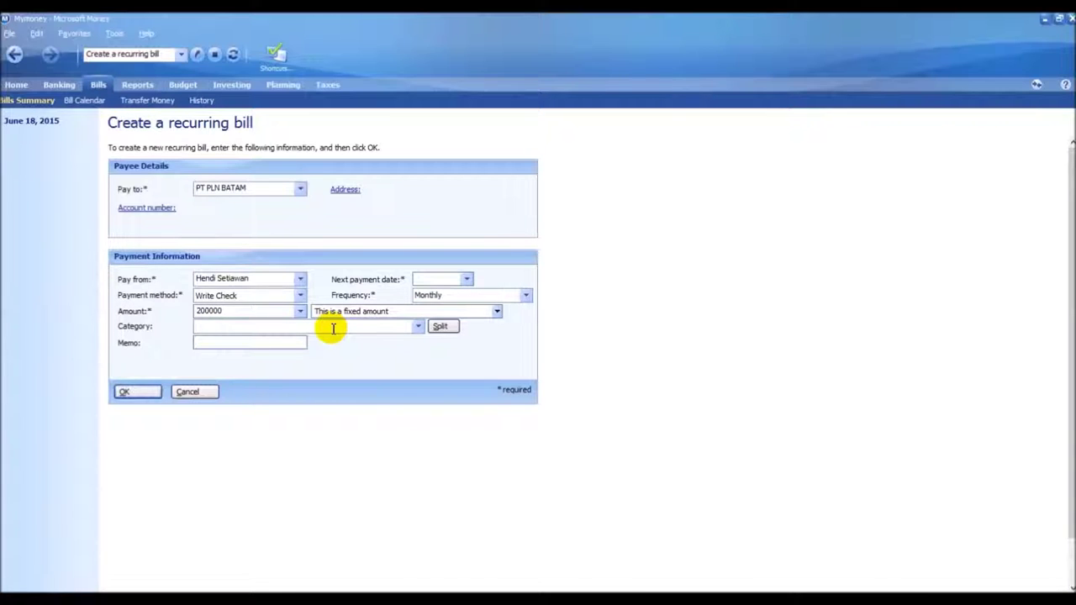
File the bill under Bills : Electricity with the memo 'Tagihan Listrik'
left_click(418, 326)
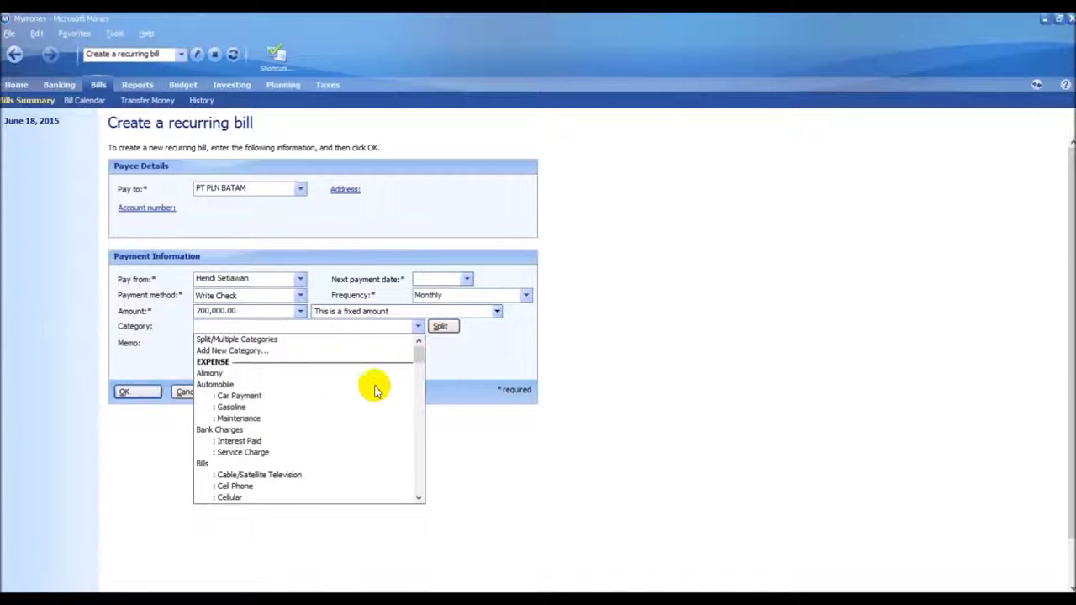
scroll(244, 446, "down", 2)
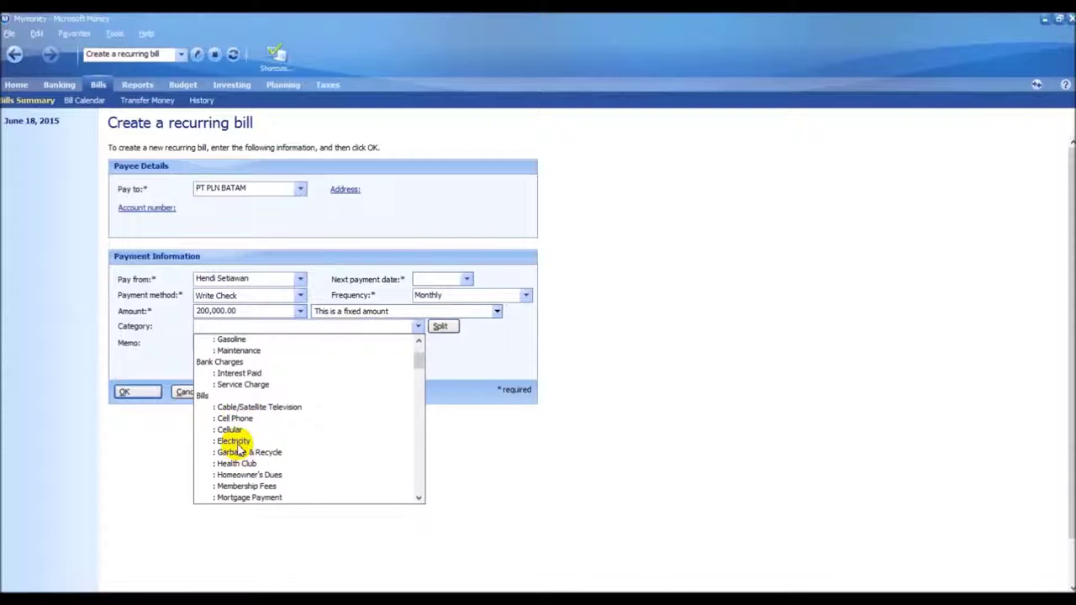
left_click(233, 441)
left_click(247, 343)
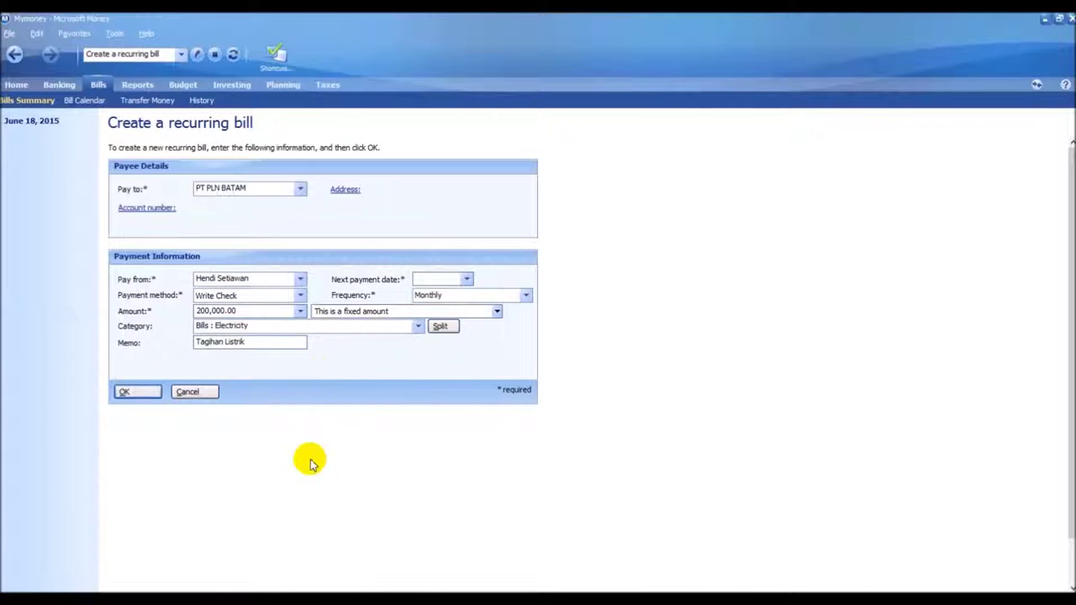
Set the first payment date to 7/18/2015, save the bill, and start a blank one
left_click(467, 280)
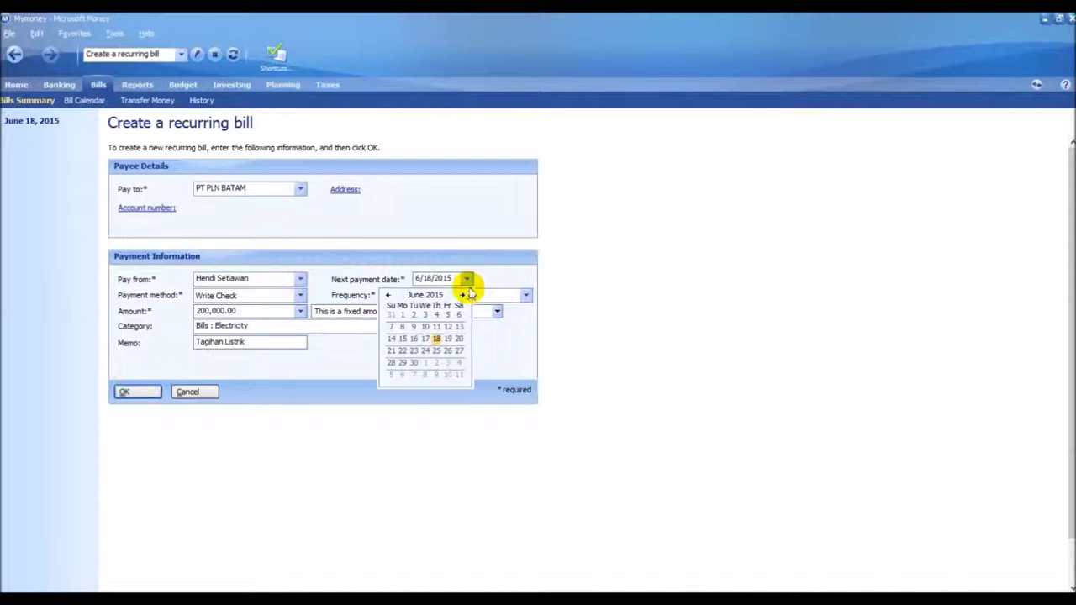
left_click(463, 296)
left_click(498, 277)
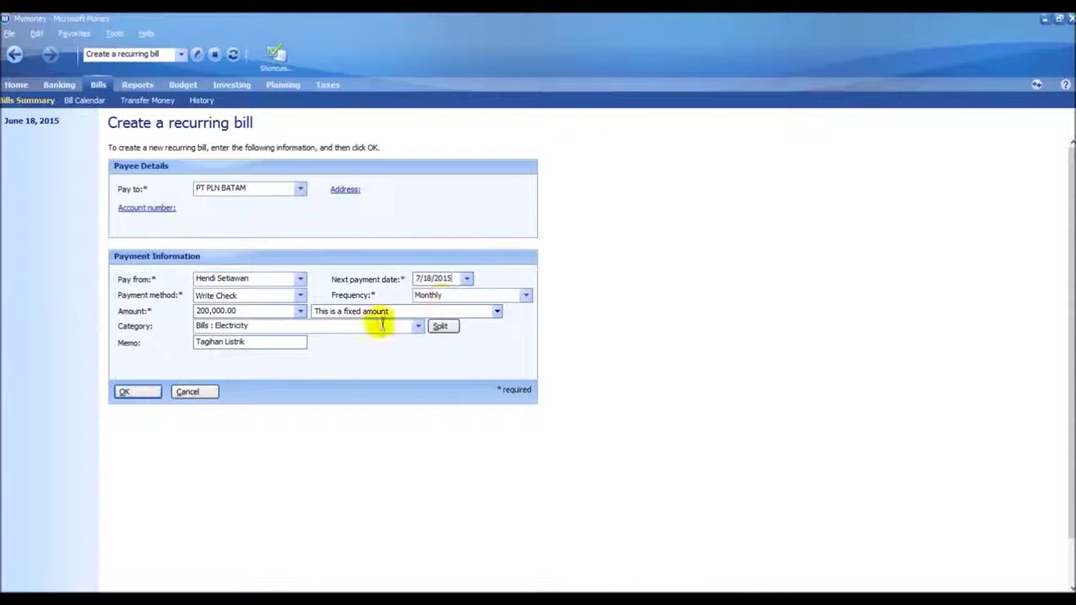
left_click(126, 391)
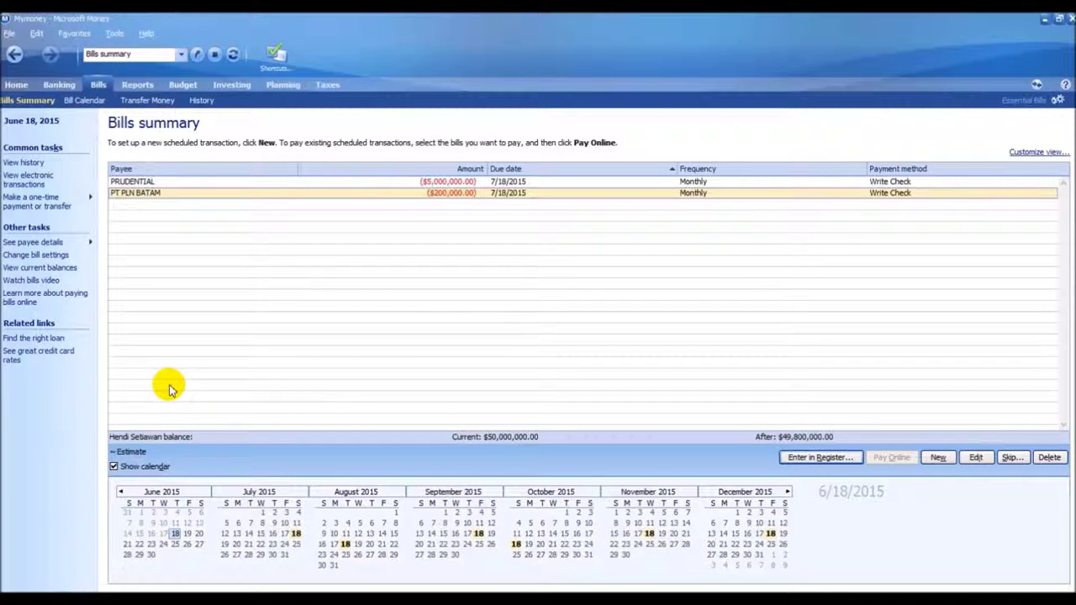
left_click(939, 461)
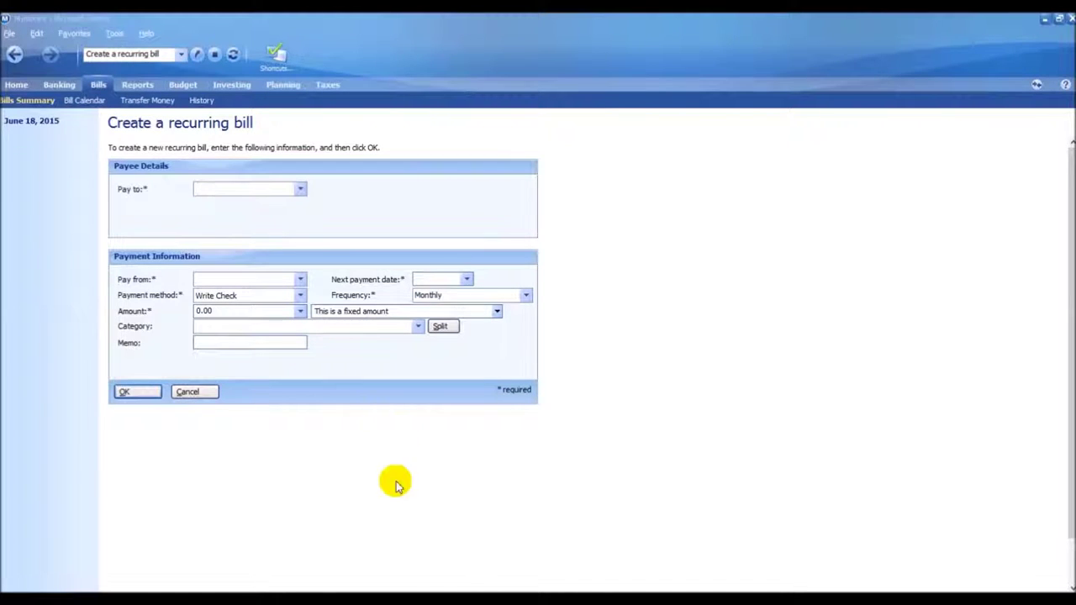
Enter HONDA ASTRA as payee, paid from the main account, amount 10,000,000
left_click(259, 194)
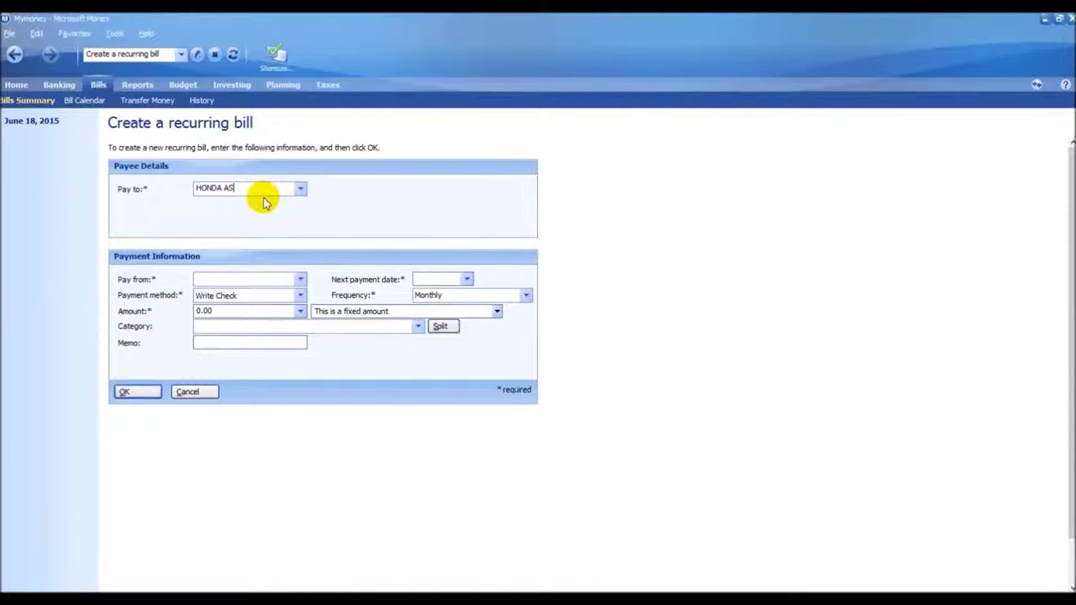
left_click(300, 279)
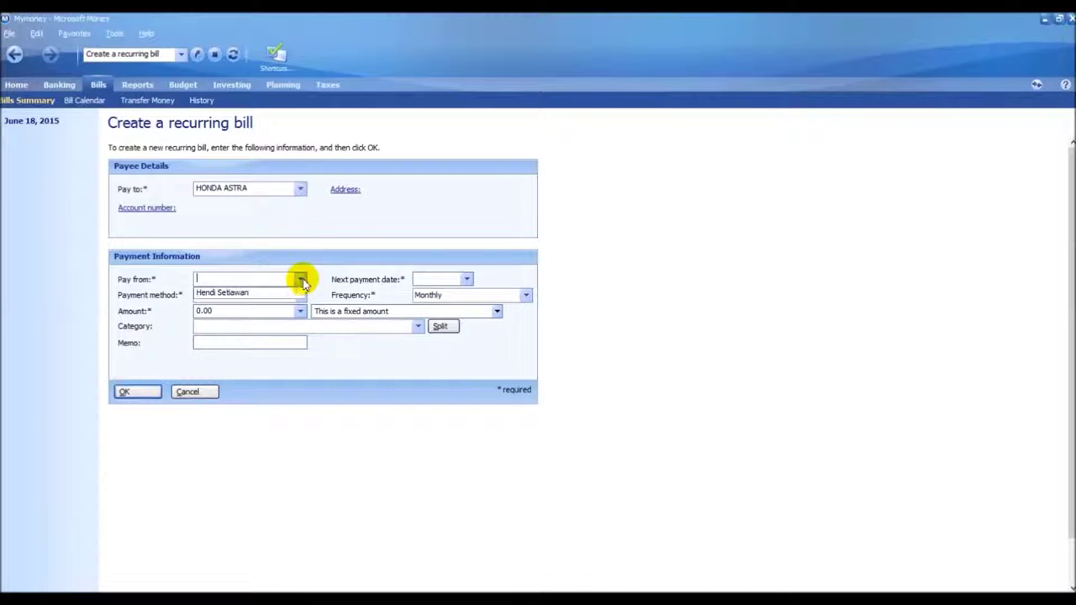
left_click(296, 294)
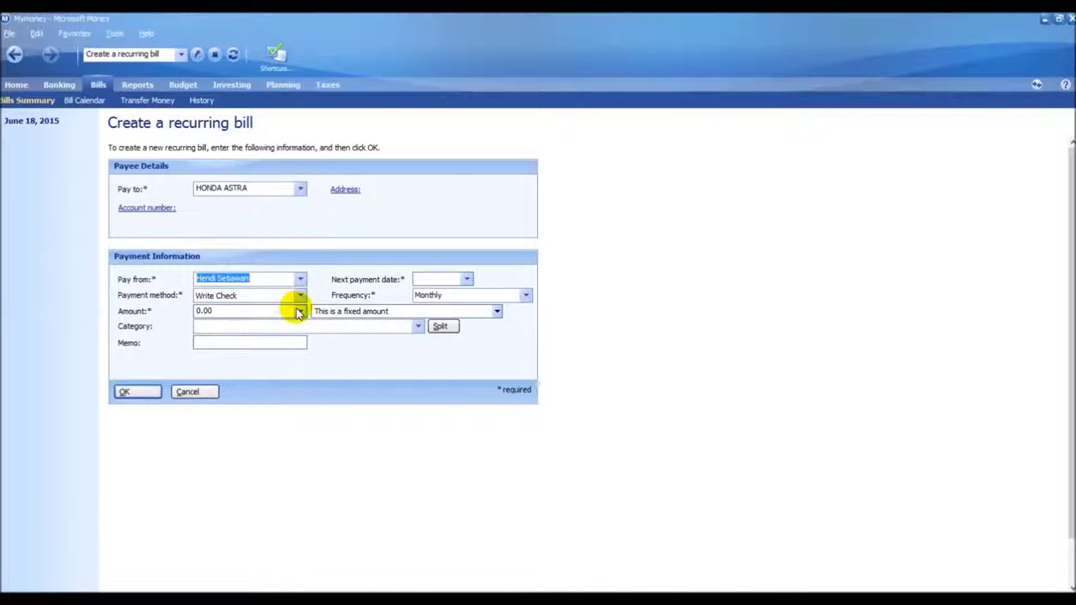
left_click(278, 315)
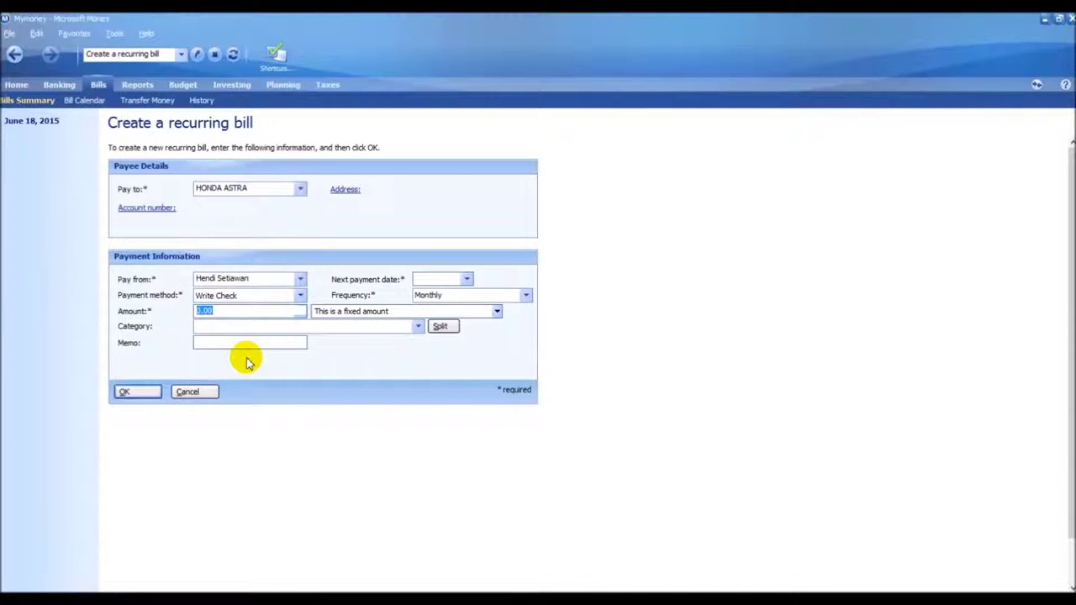
type("10,000,00")
File it under Automobile : Car Payment, set the first payment to 7/18/2015, and save
left_click(418, 327)
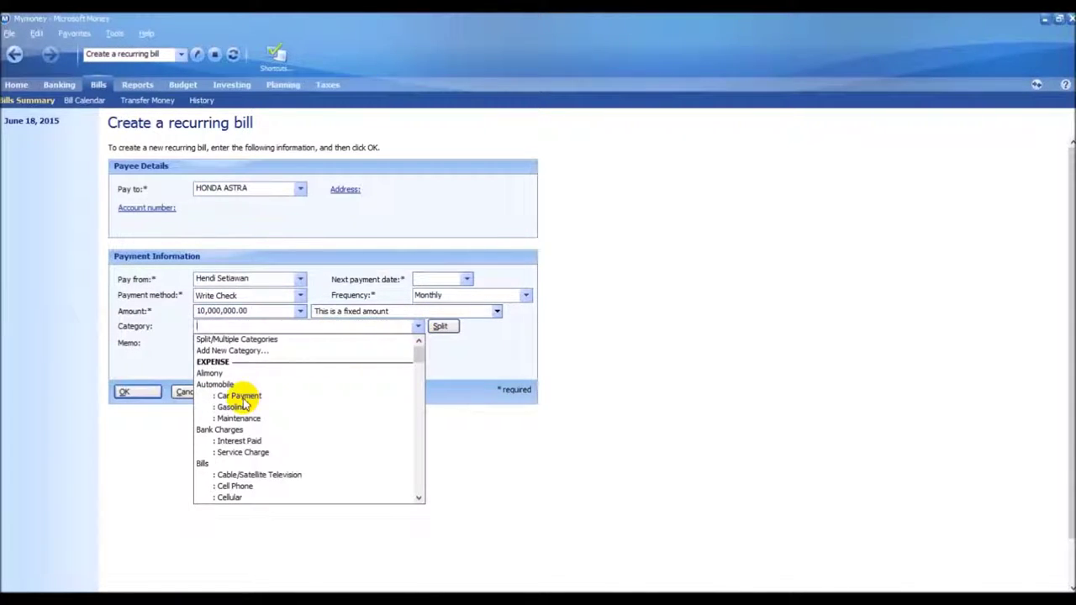
left_click(242, 396)
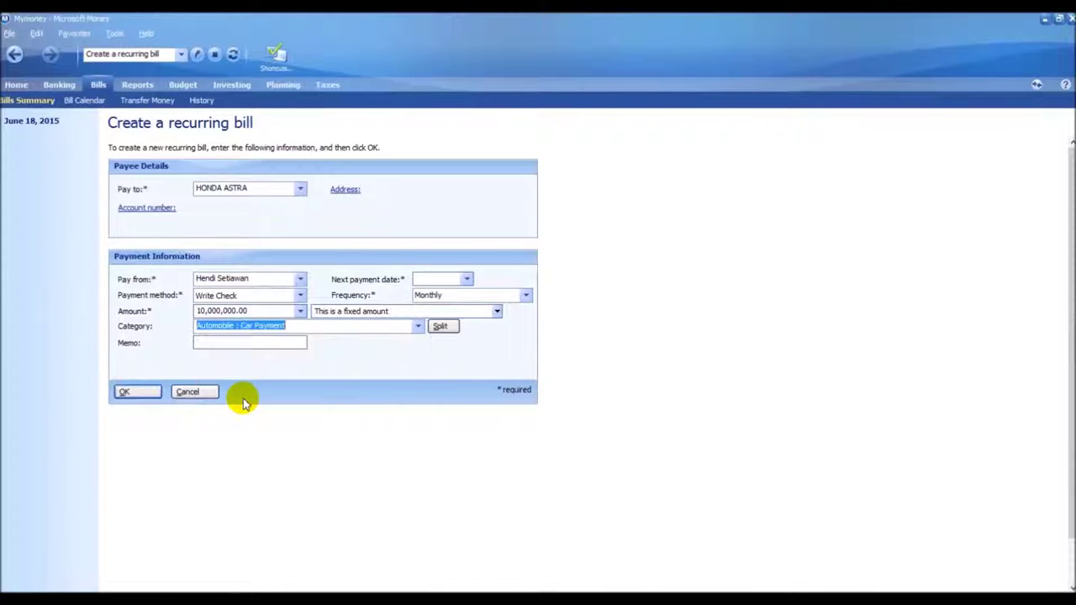
left_click(237, 343)
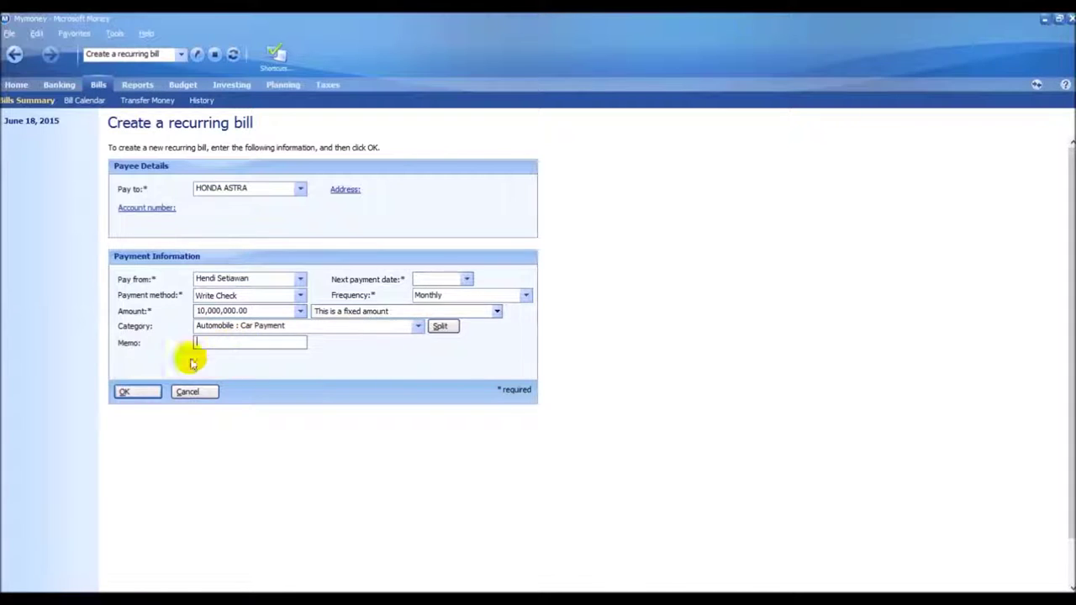
left_click(464, 279)
left_click(461, 295)
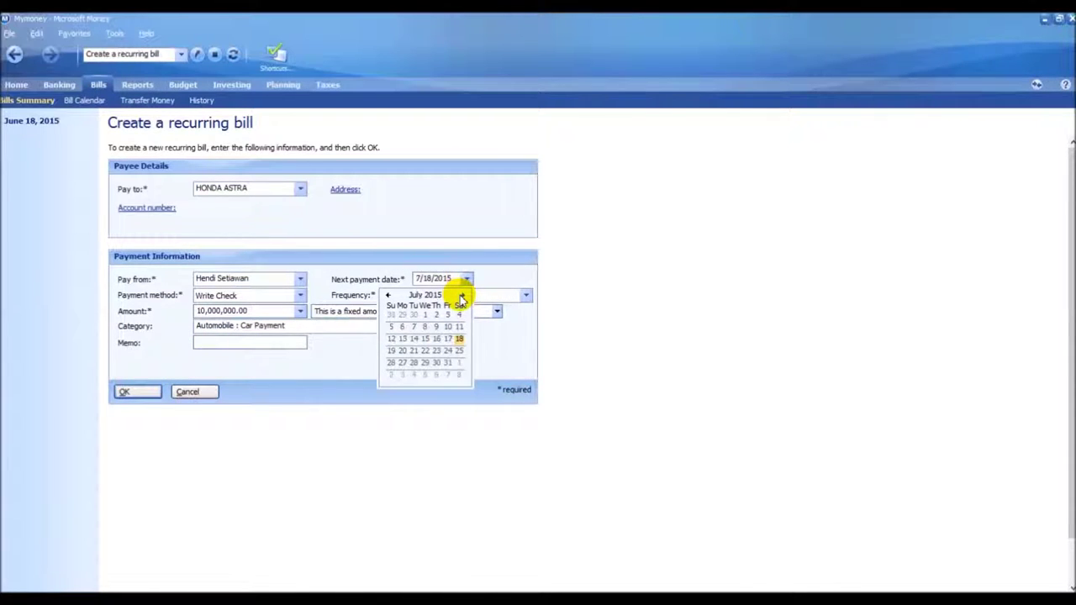
left_click(321, 366)
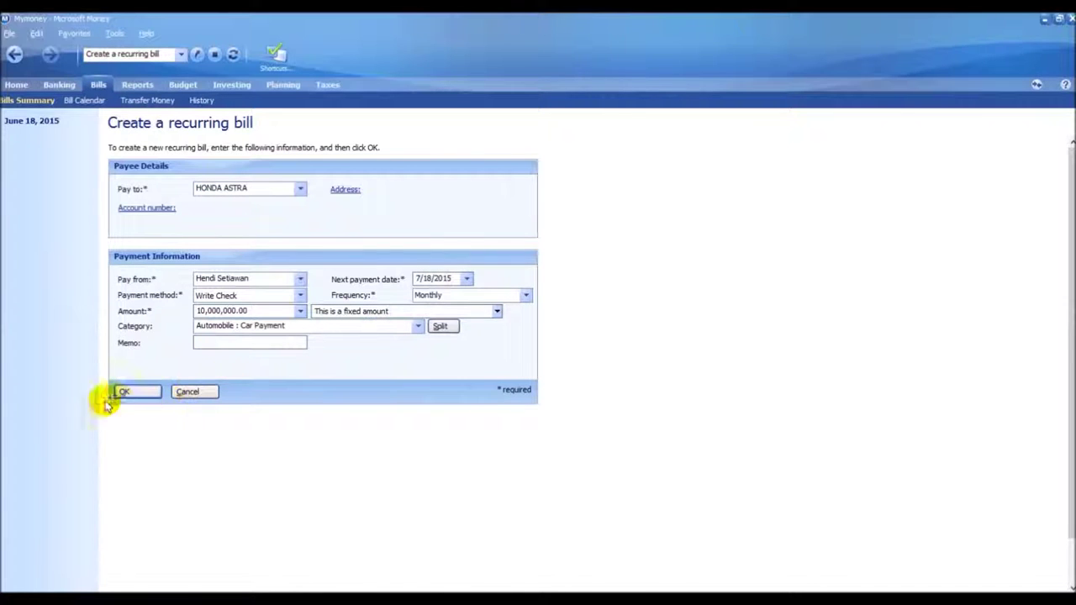
left_click(126, 393)
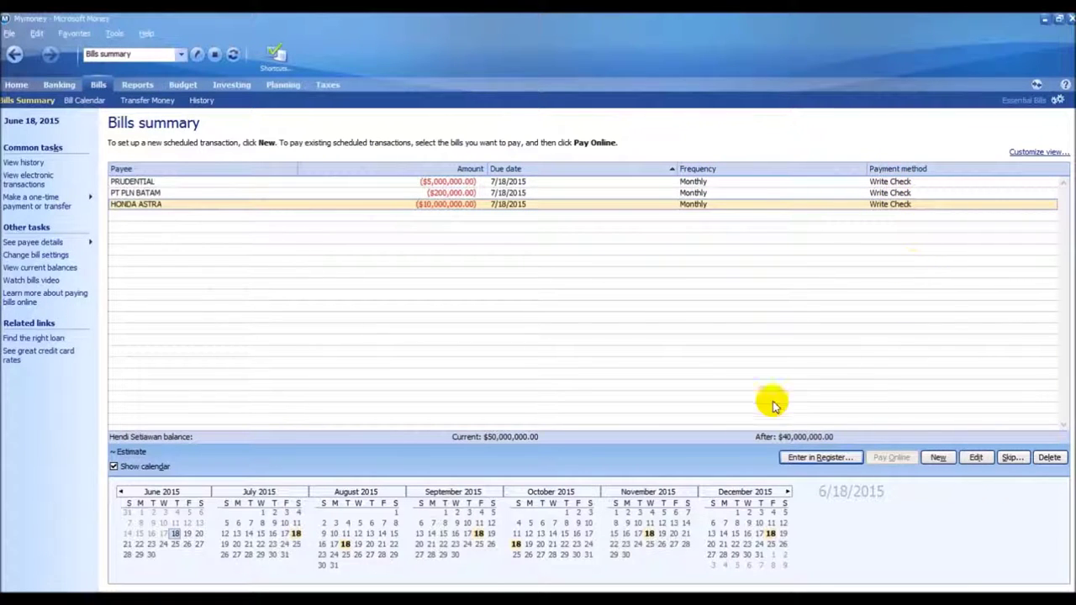
Select the PRUDENTIAL bill and switch to the Bill Calendar showing June 2015
left_click(943, 180)
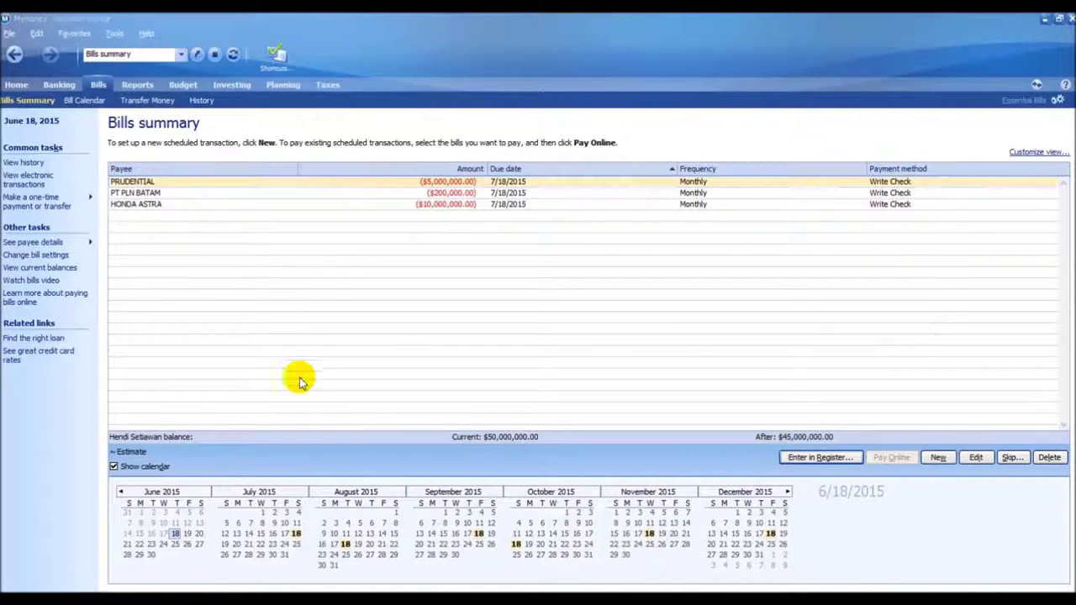
left_click(86, 102)
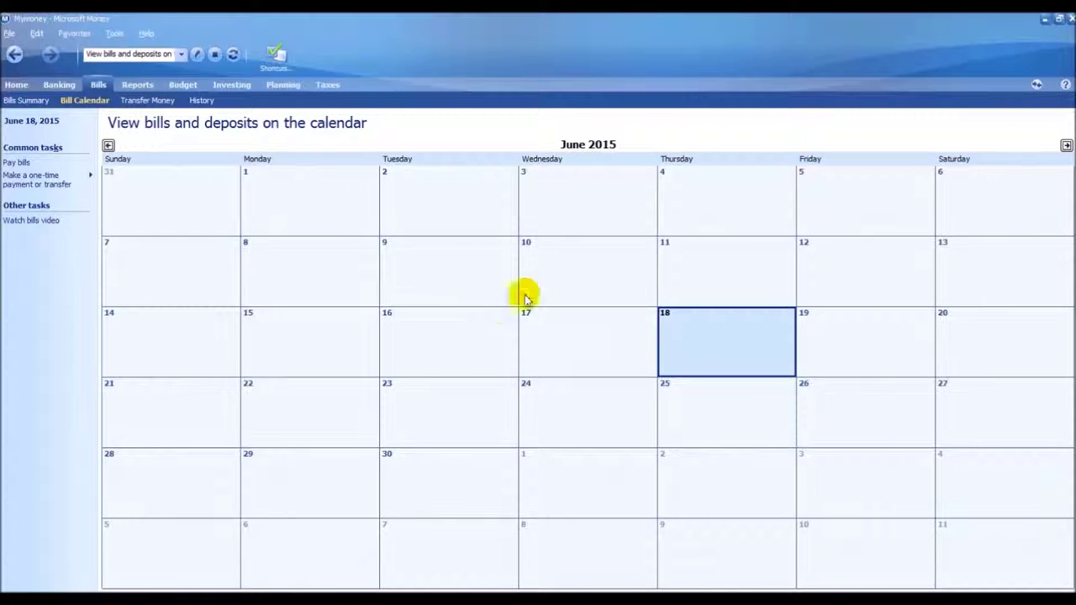
Advance the calendar through July 18 to August 18, 2015, where the three bills fall
left_click(1065, 147)
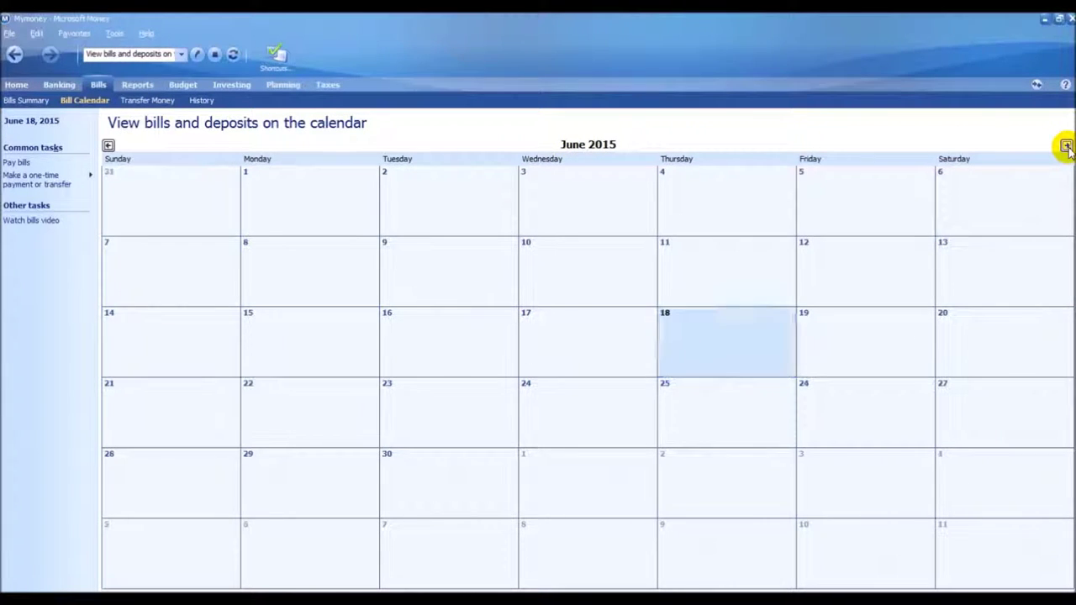
left_click(976, 339)
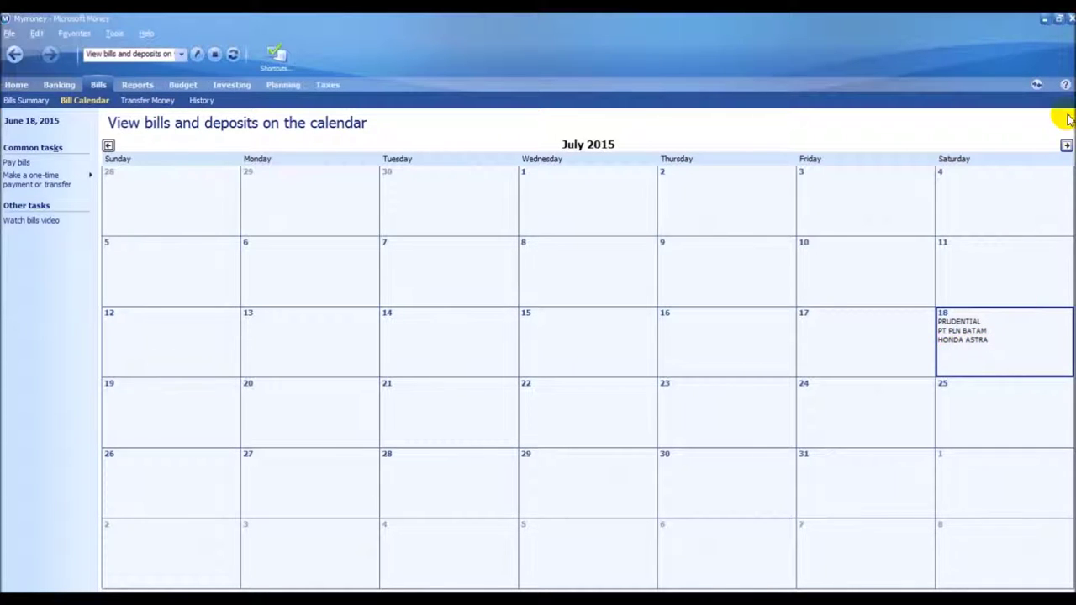
left_click(1065, 147)
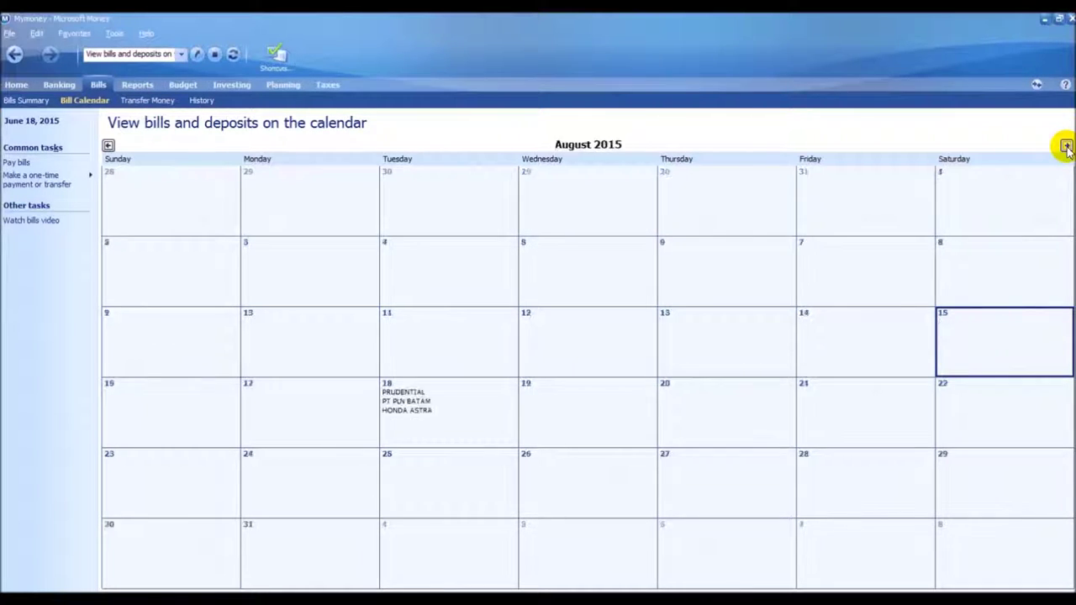
left_click(433, 427)
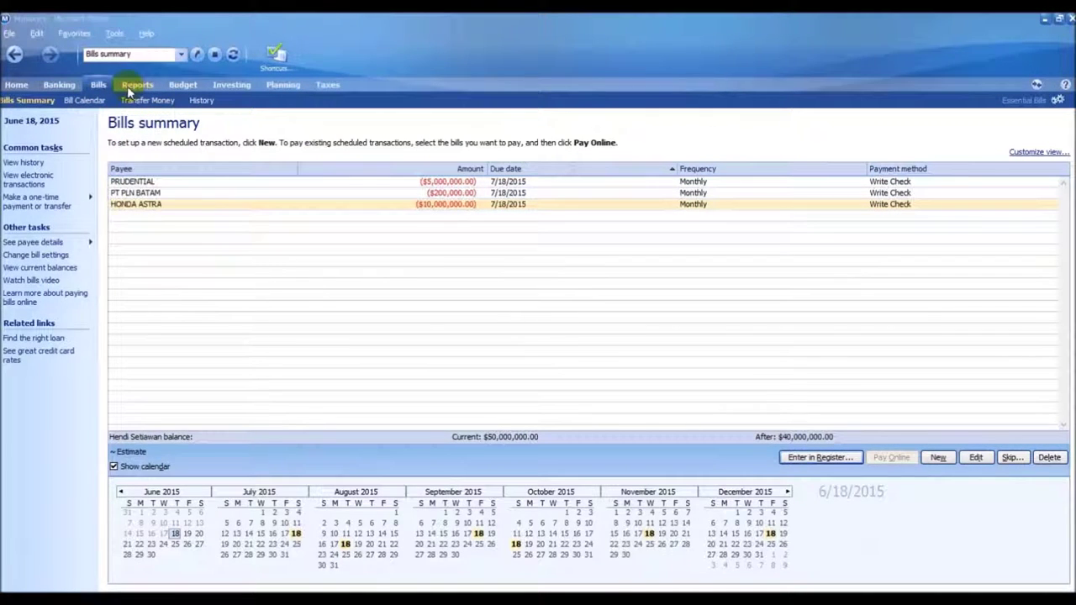
View the Reports overview listing report types, then move on to the budget section
left_click(134, 85)
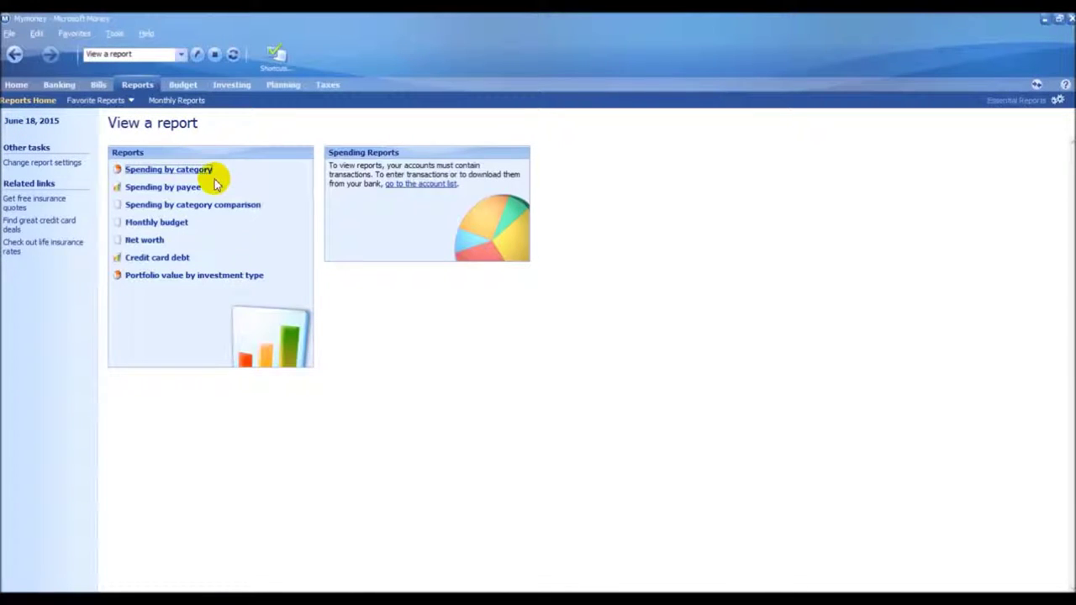
left_click(184, 87)
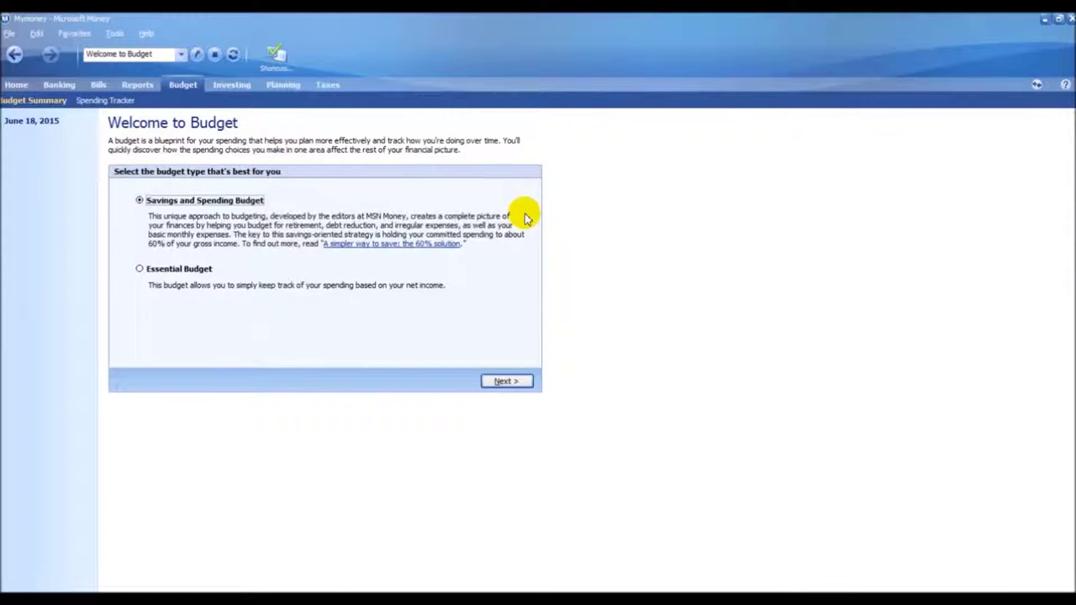
Create a Savings and Spending Budget with 50,000,000.00 monthly income, accepting the suggested goals
left_click(501, 381)
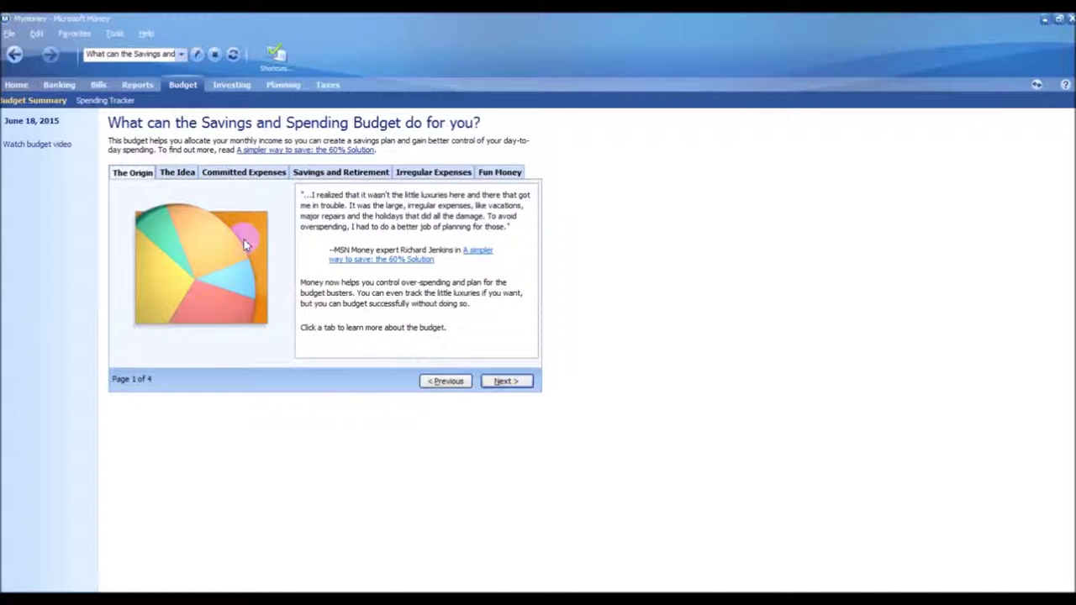
left_click(505, 382)
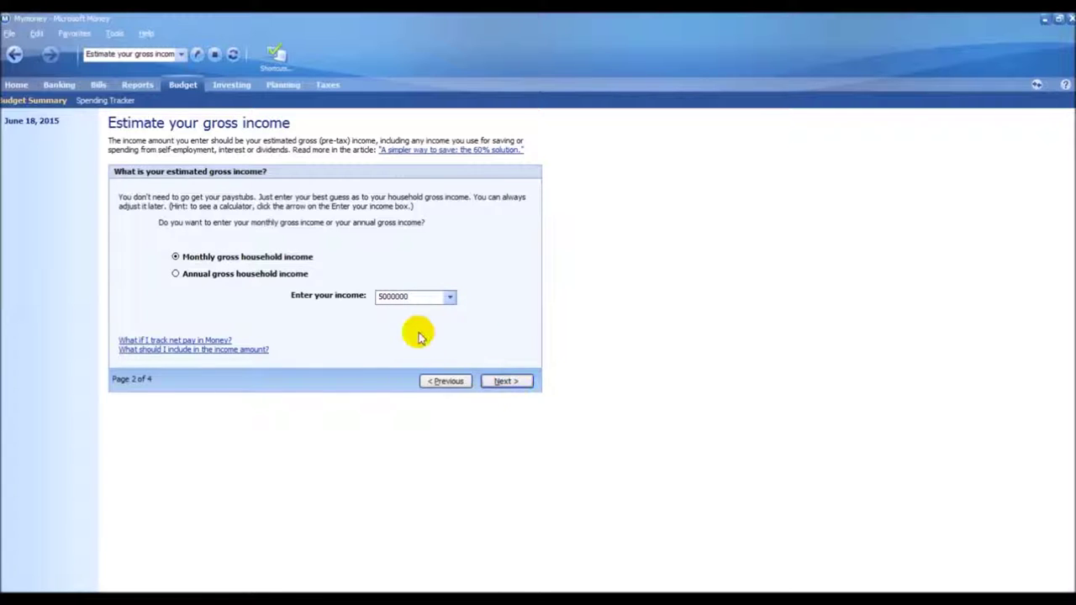
left_click_drag(415, 297, 368, 300)
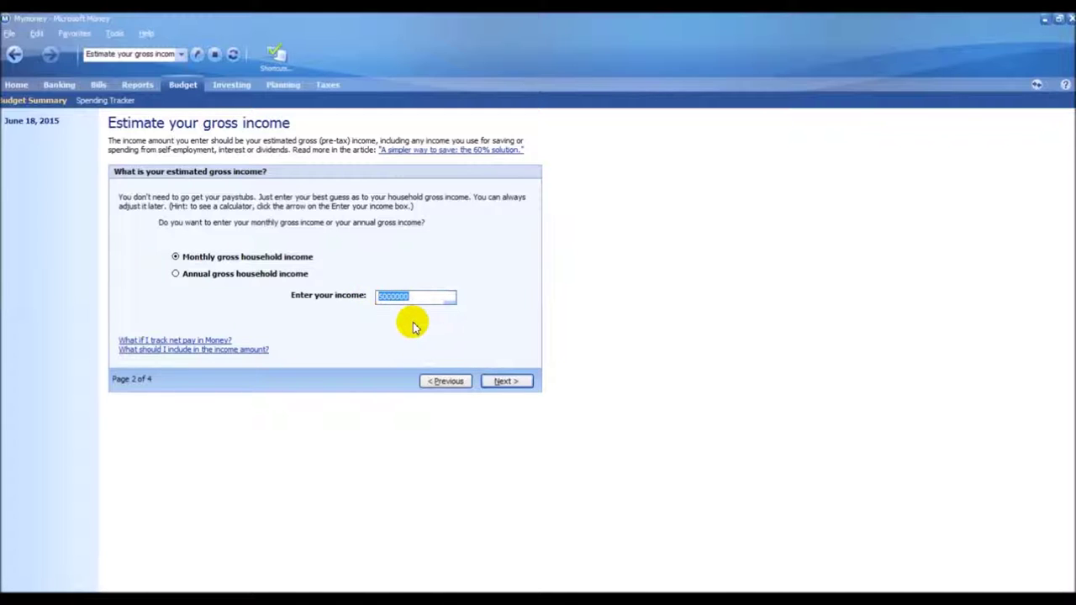
left_click(420, 298)
left_click(507, 380)
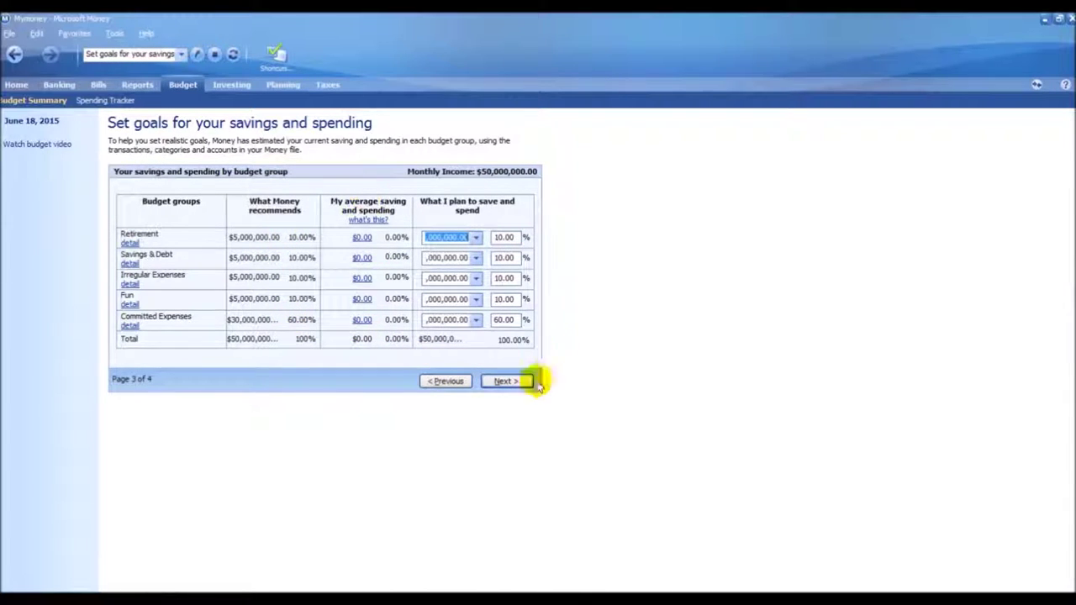
left_click(506, 383)
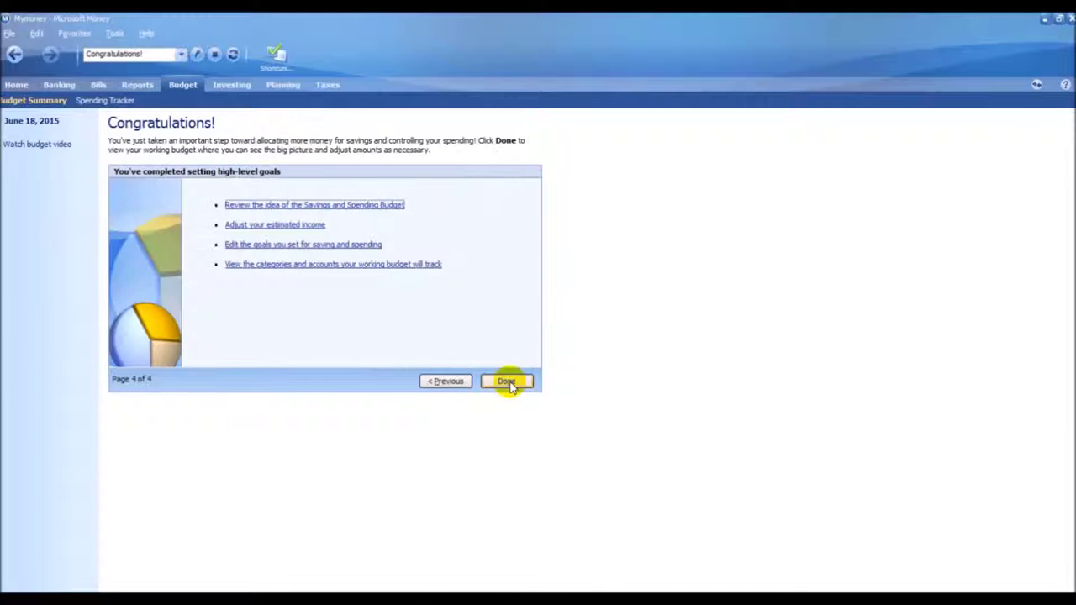
left_click(507, 383)
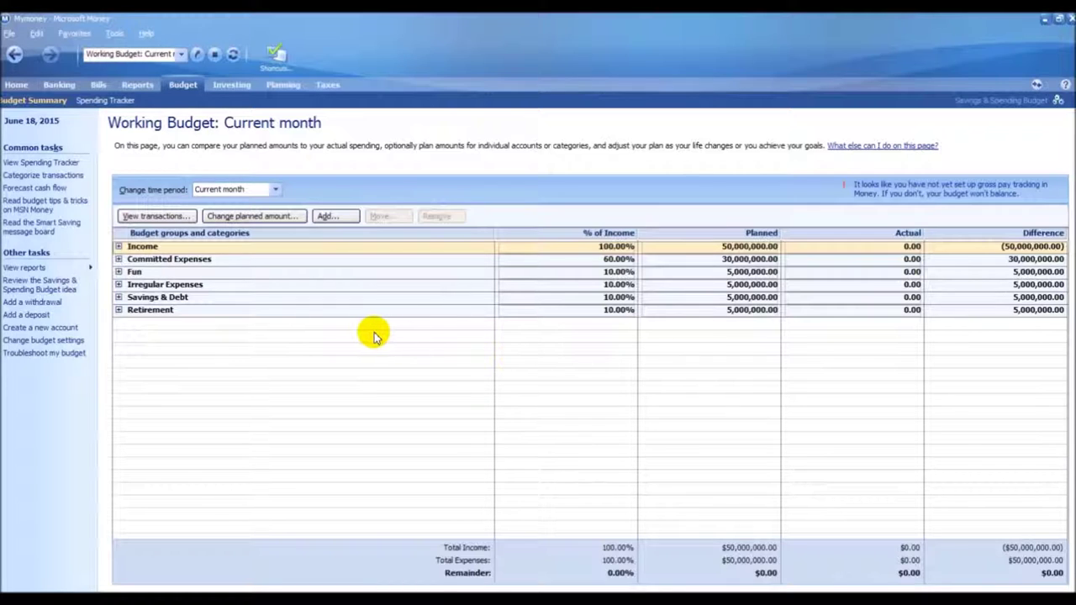
Expand Income, Committed Expenses, Fun, Irregular Expenses, Savings & Debt and Retirement, then go to Investing
left_click(117, 246)
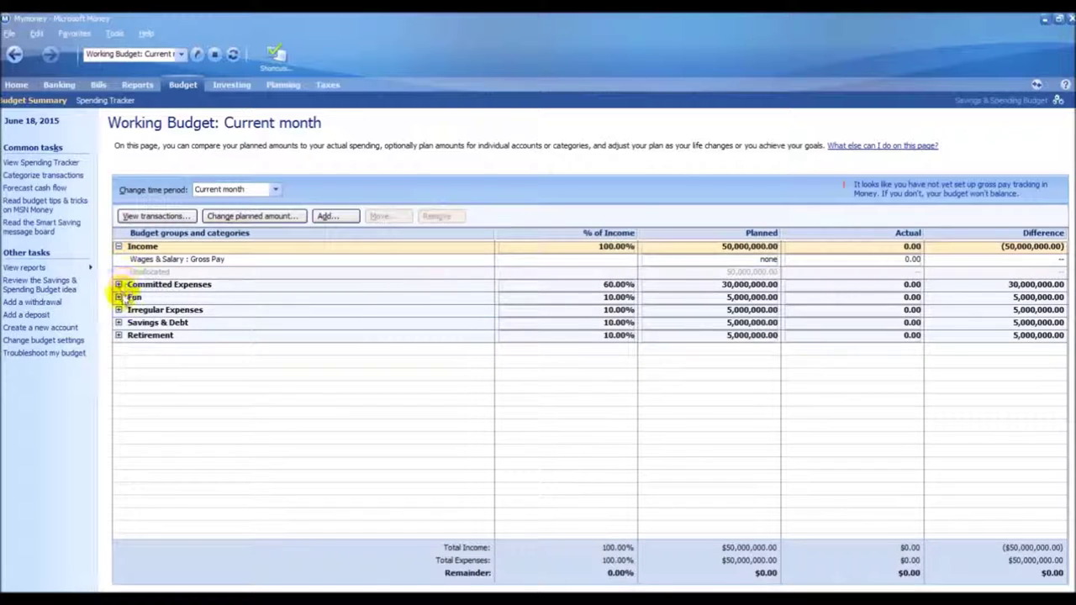
left_click(118, 284)
left_click(118, 309)
left_click(118, 334)
left_click(117, 359)
left_click(118, 385)
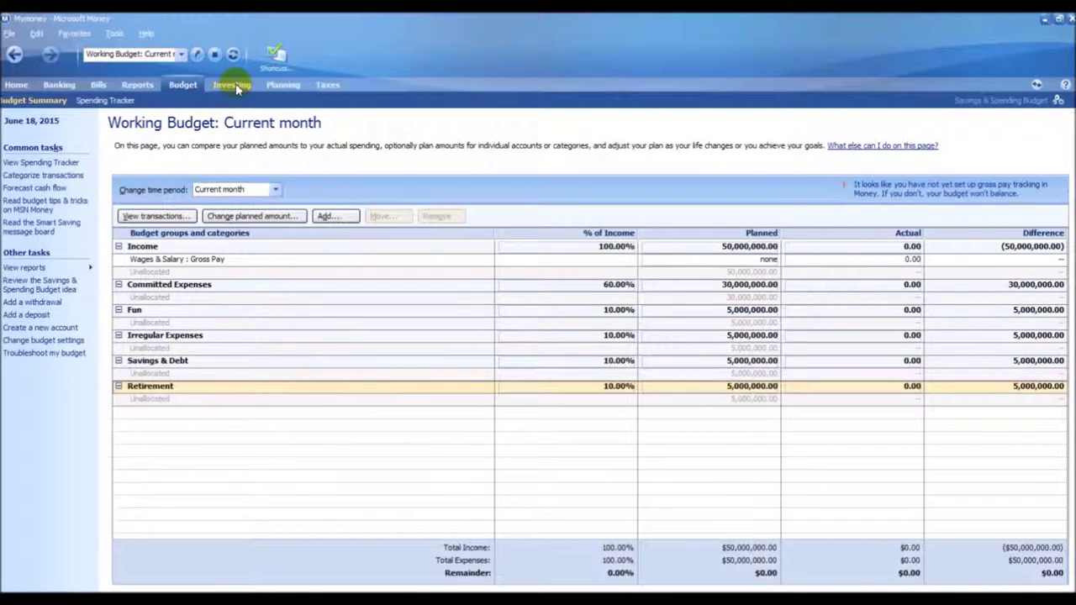
left_click(237, 86)
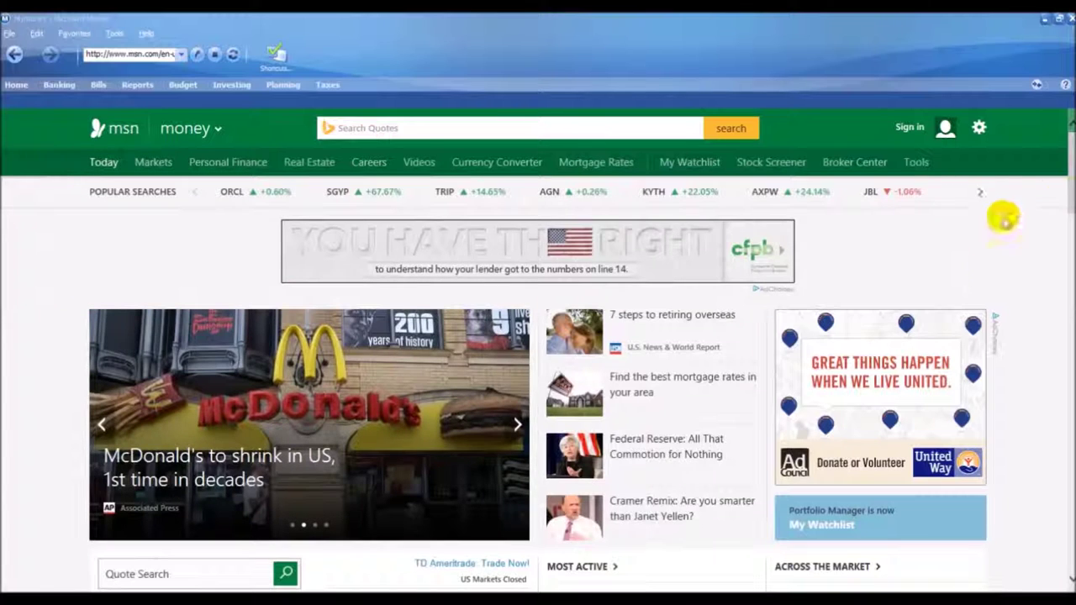
left_click_drag(1068, 189, 1066, 234)
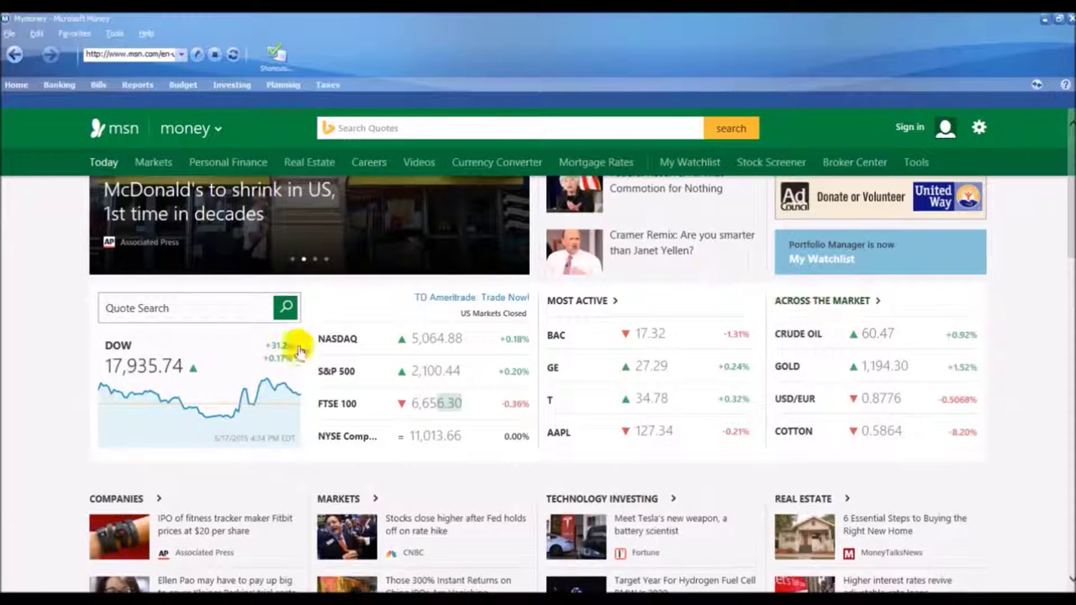
scroll(303, 357, "down", 3)
scroll(307, 365, "up", 3)
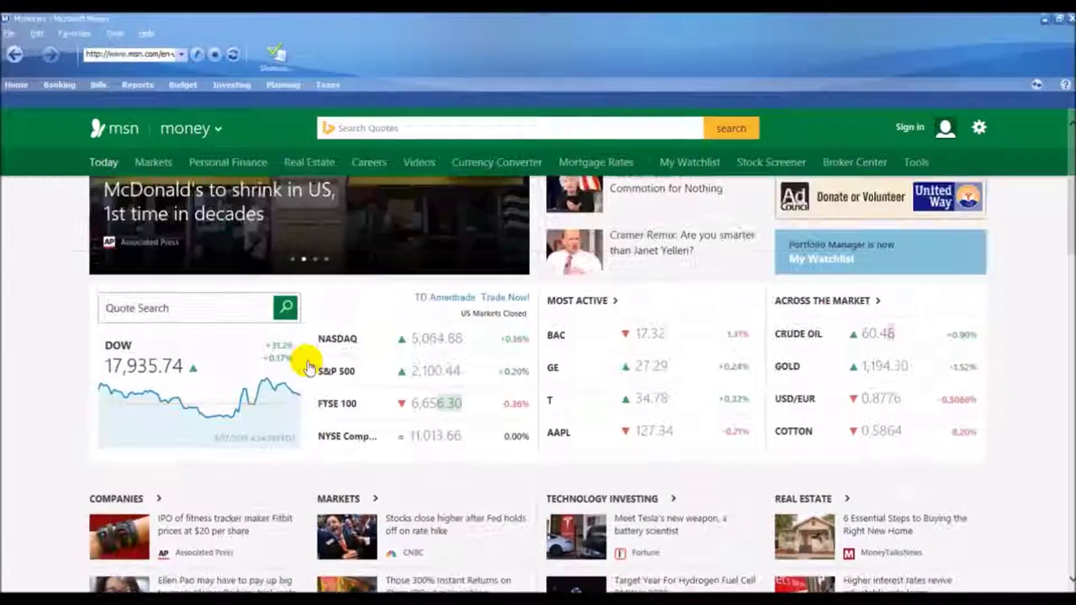
scroll(307, 367, "down", 1)
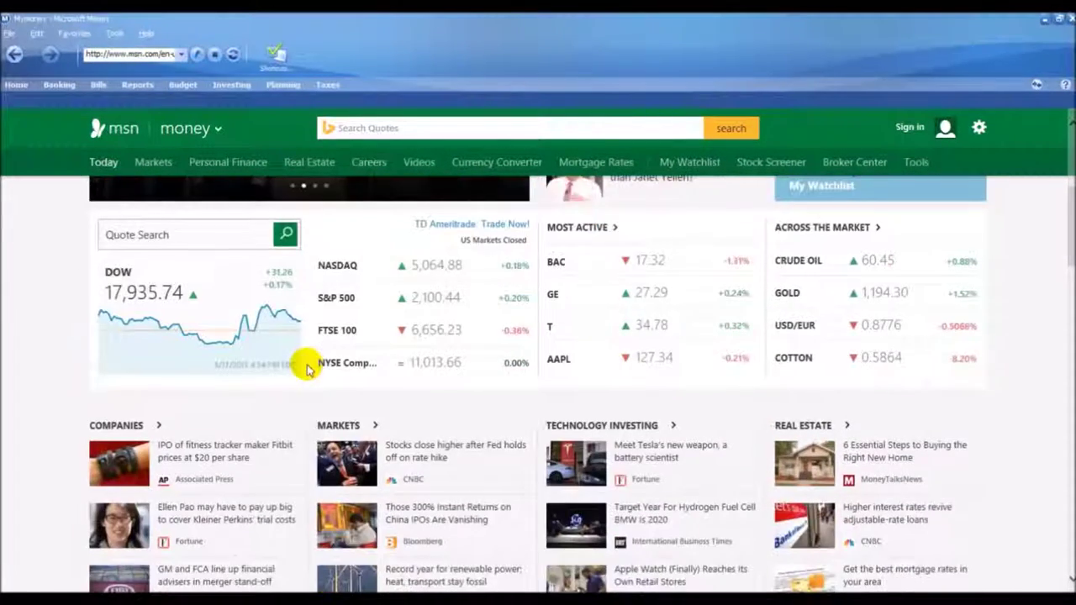
scroll(304, 370, "down", 3)
scroll(303, 371, "down", 1)
scroll(303, 374, "up", 8)
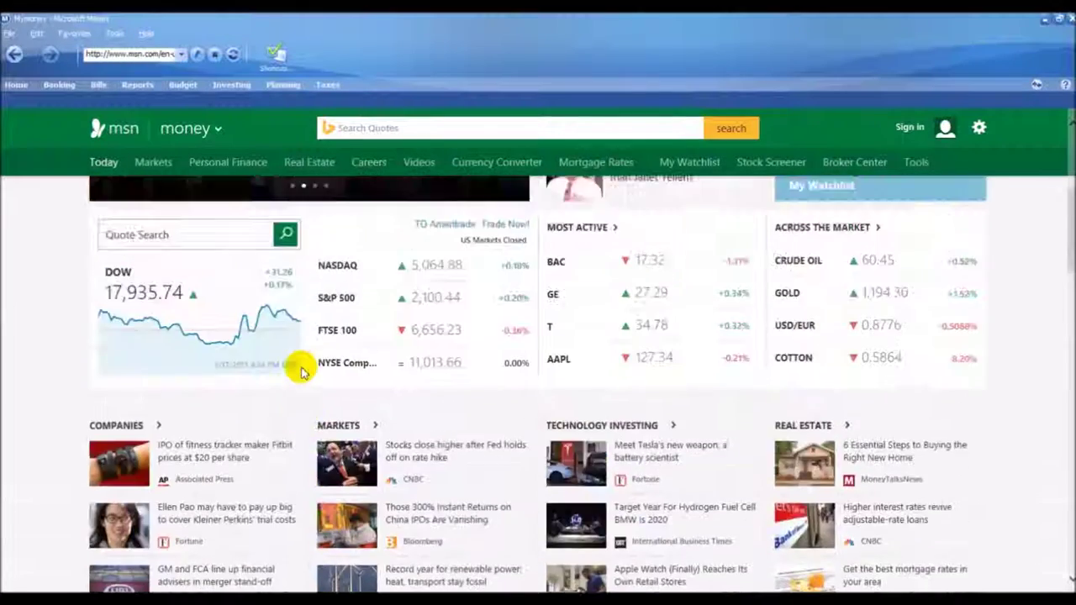